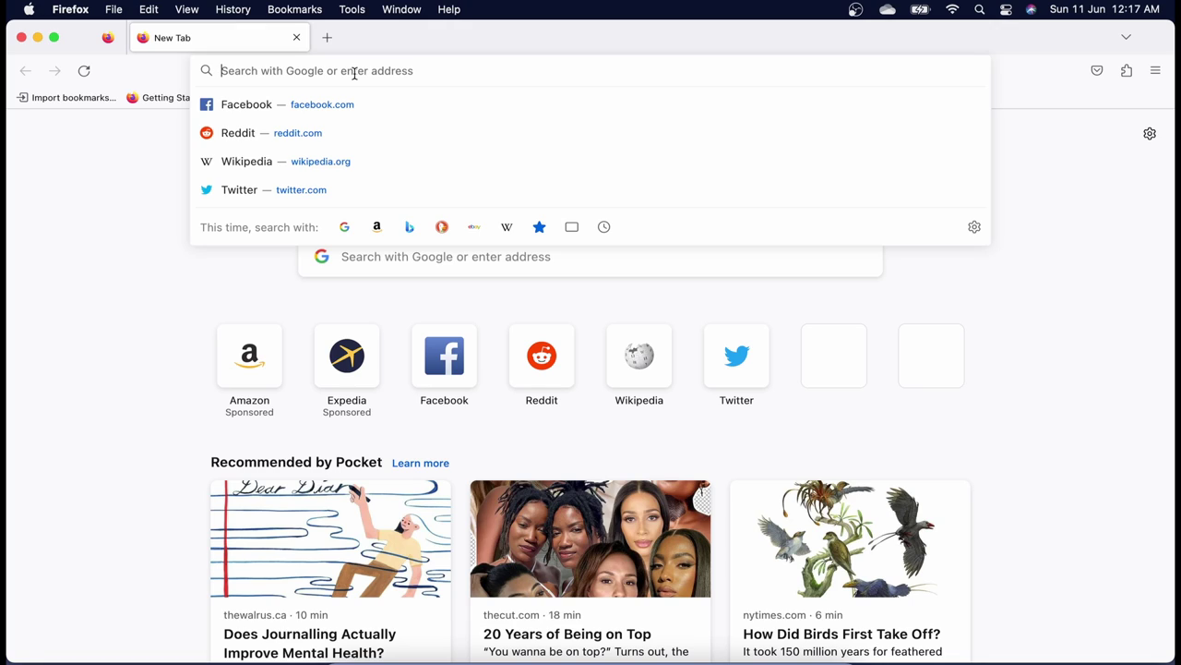
type("http://ca.we-retail.local")
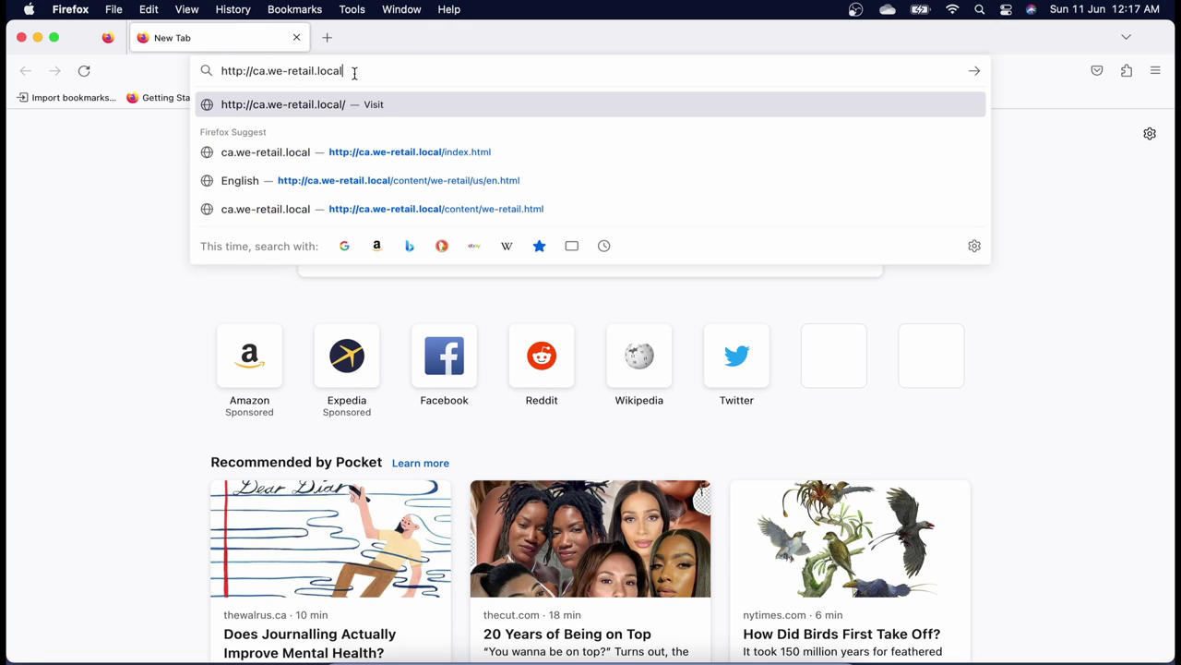
left_click_drag(253, 74, 192, 74)
key("BackSpace")
key("Return")
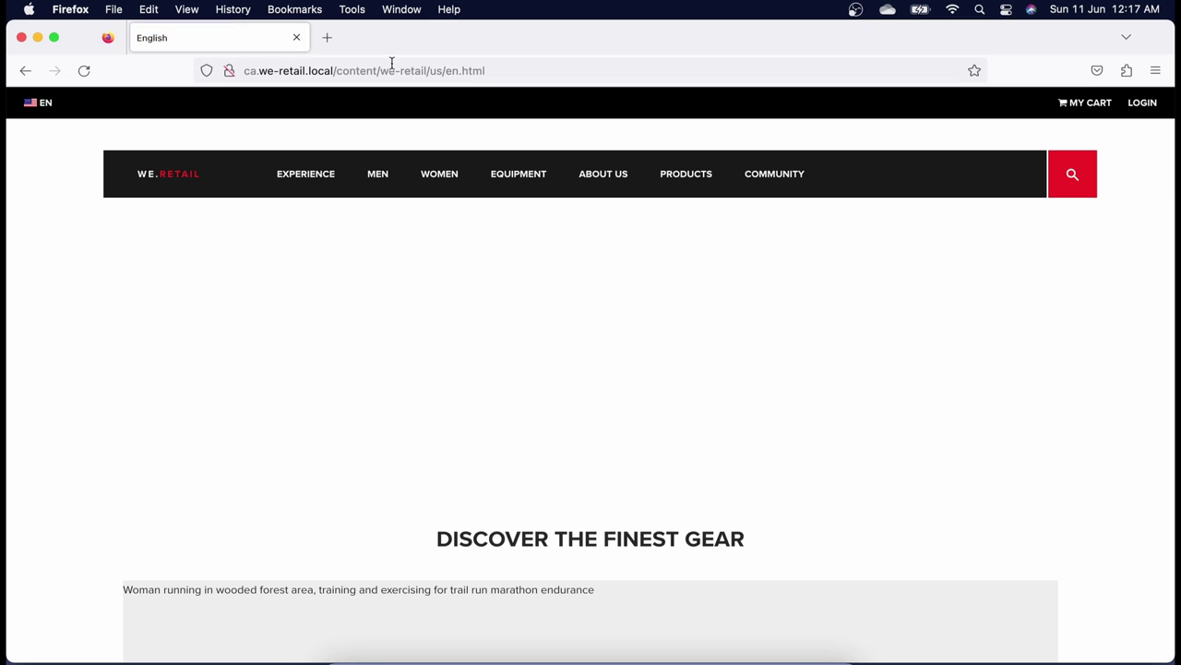
left_click(329, 37)
left_click(320, 65)
type("http://ca.we-retail.local")
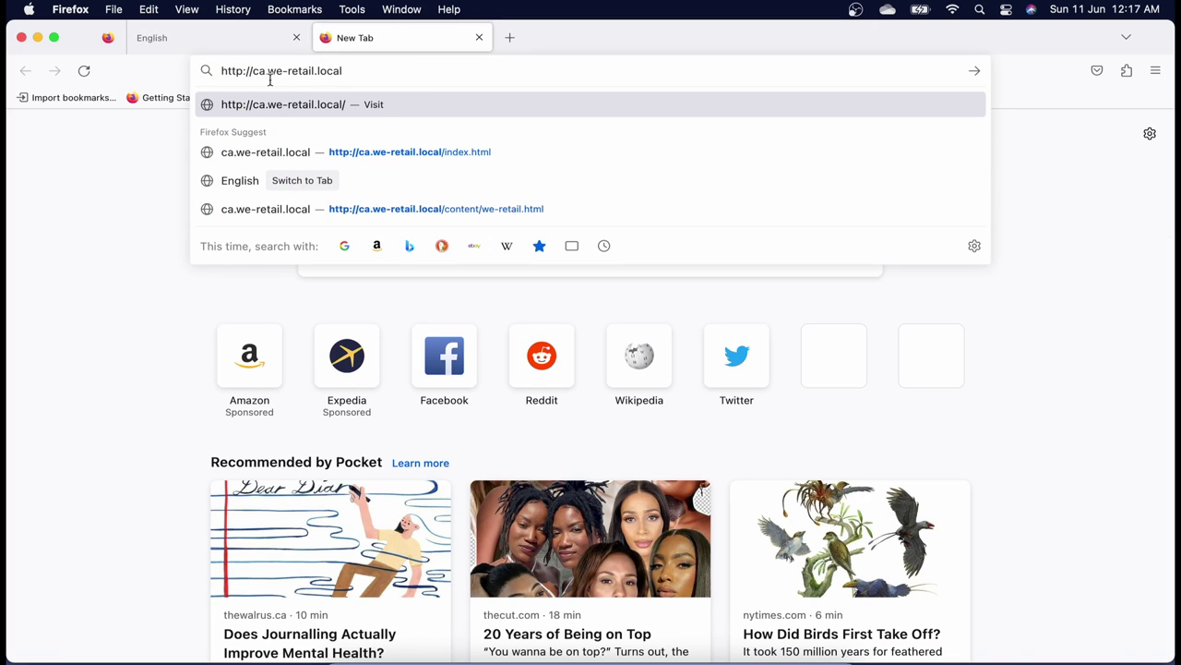
double_click(262, 71)
type("us")
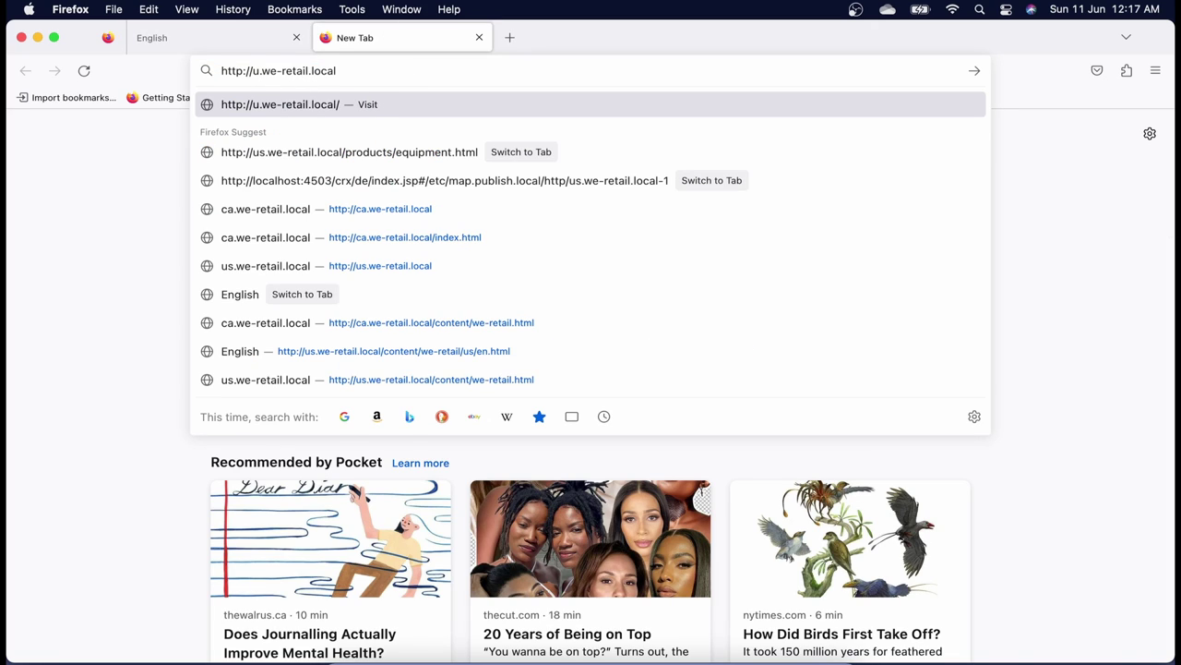
key("Return")
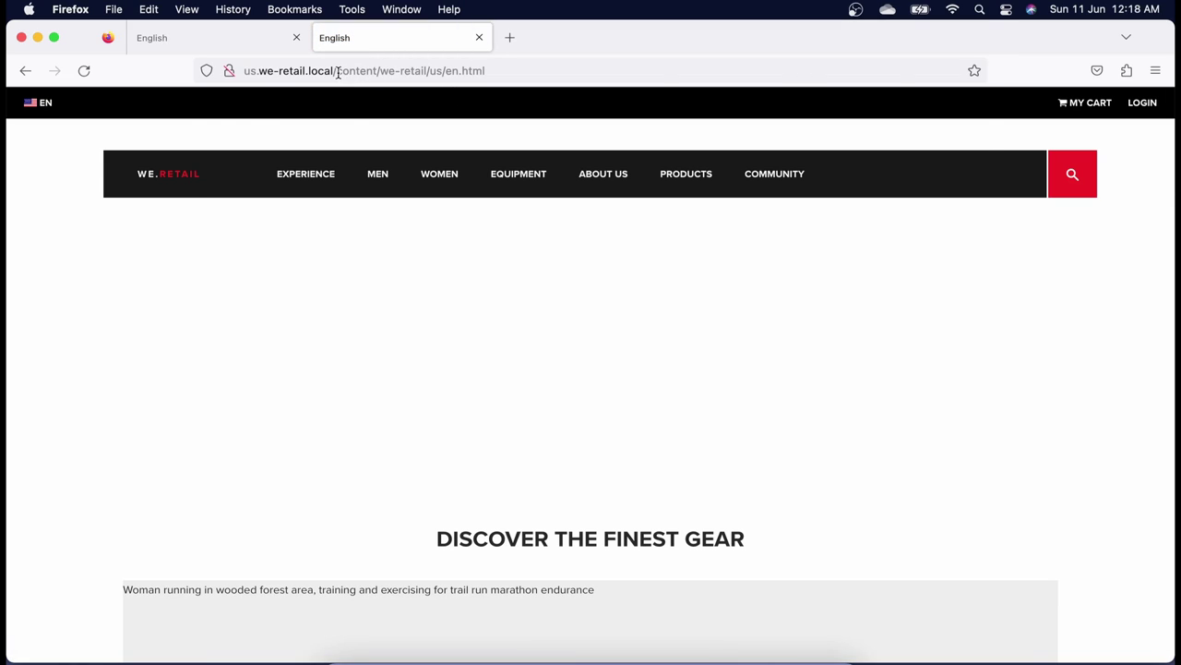
left_click_drag(336, 71, 520, 62)
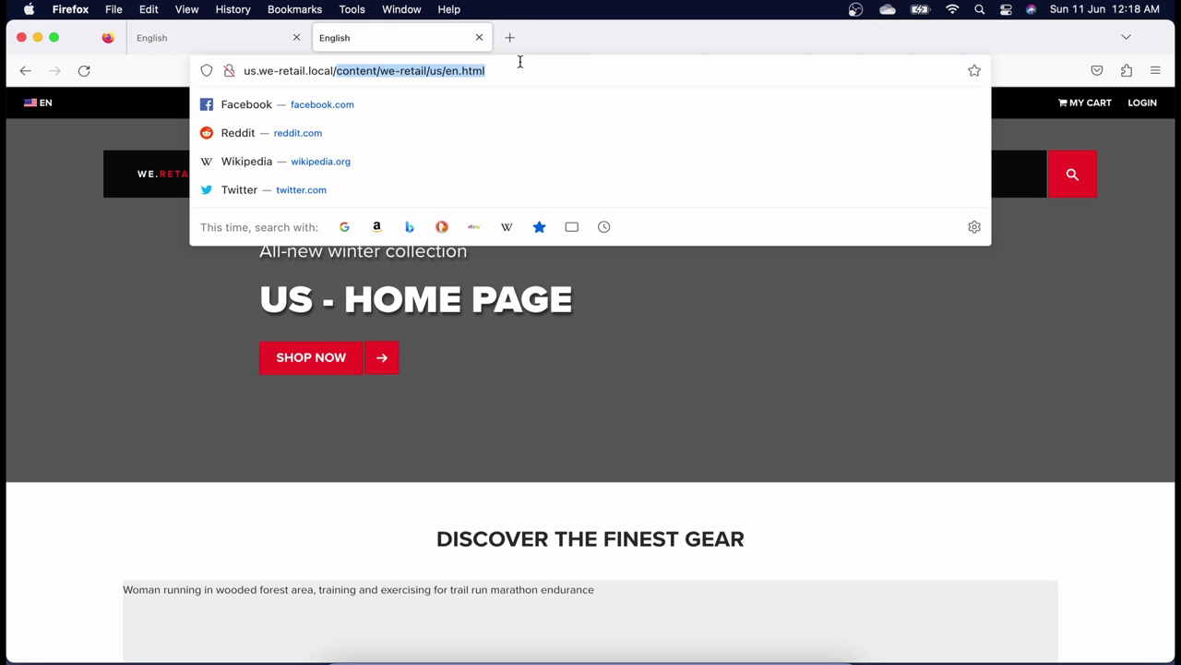
left_click(348, 74)
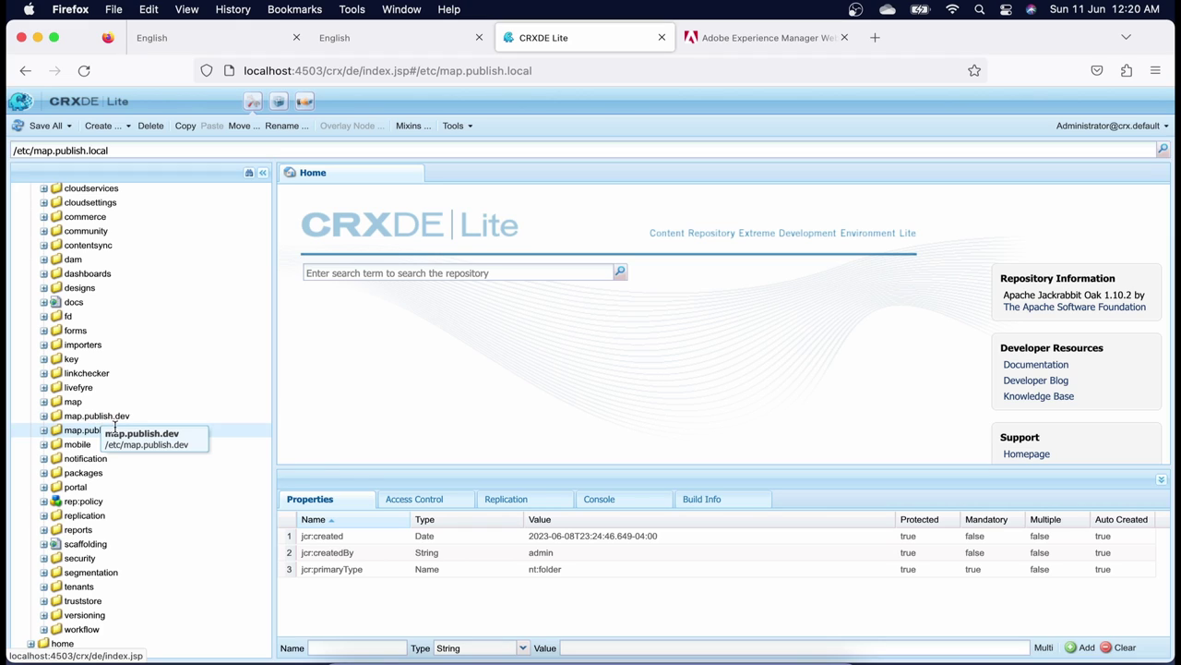
Step: Check the Mapping Location setting of the Apache Sling Resource Resolver Factory in the web console configuration, leaving it unchanged
scroll(114, 430, "down", 2)
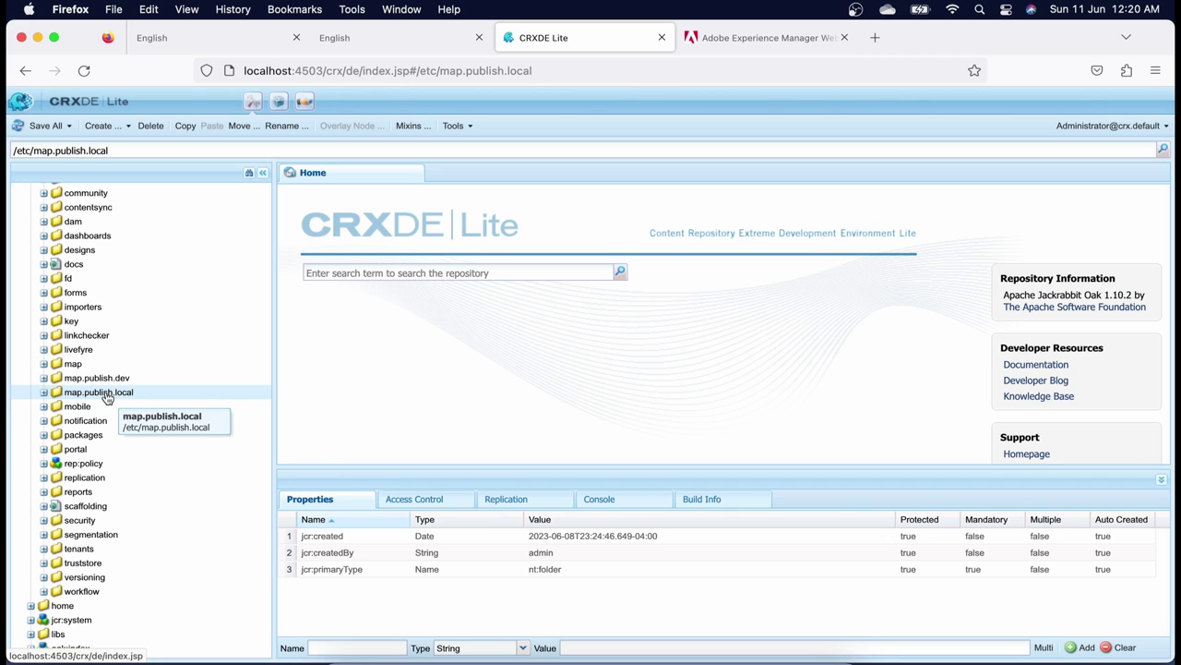
left_click(762, 35)
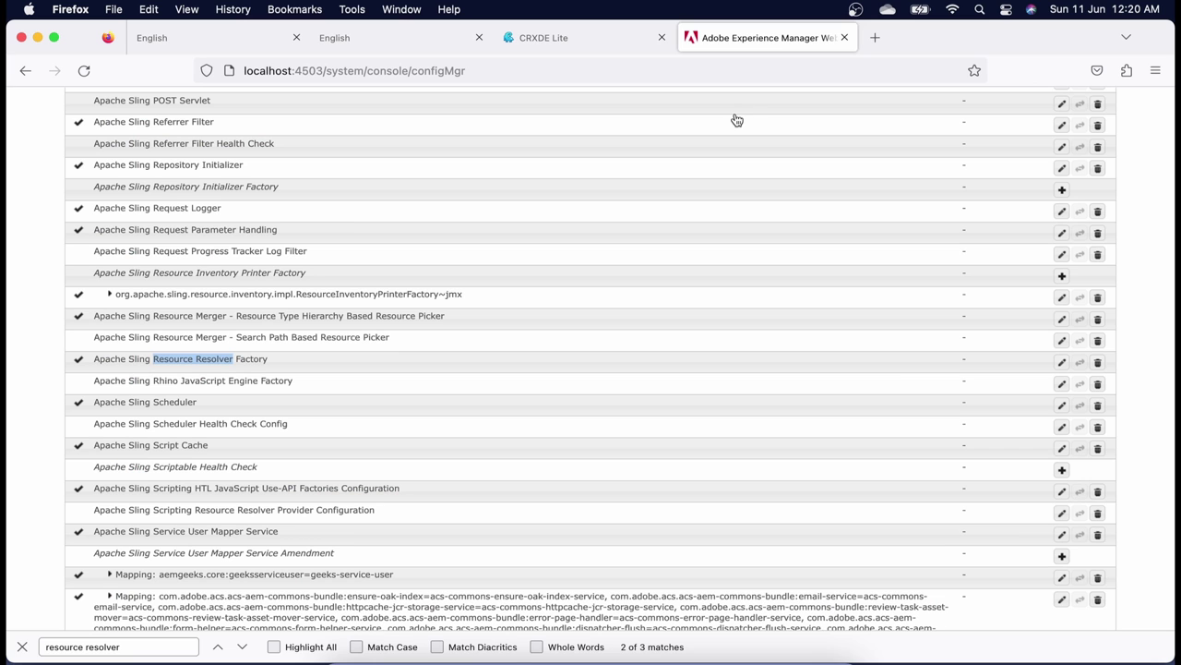
left_click(137, 647)
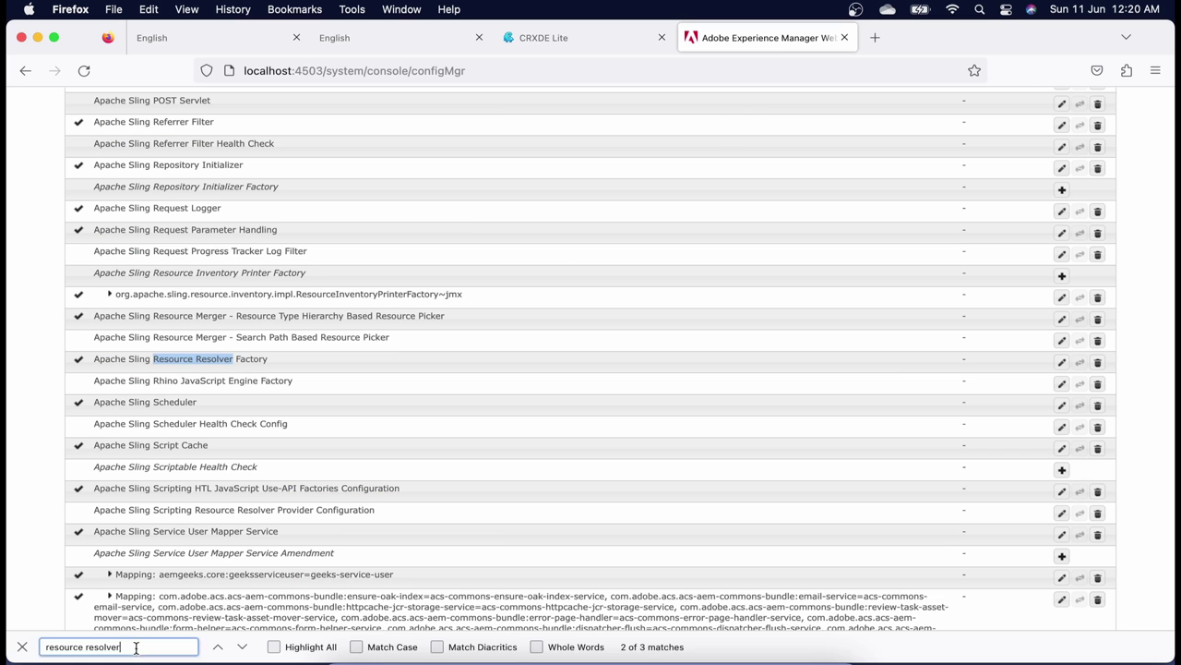
left_click(248, 363)
scroll(355, 438, "down", 2)
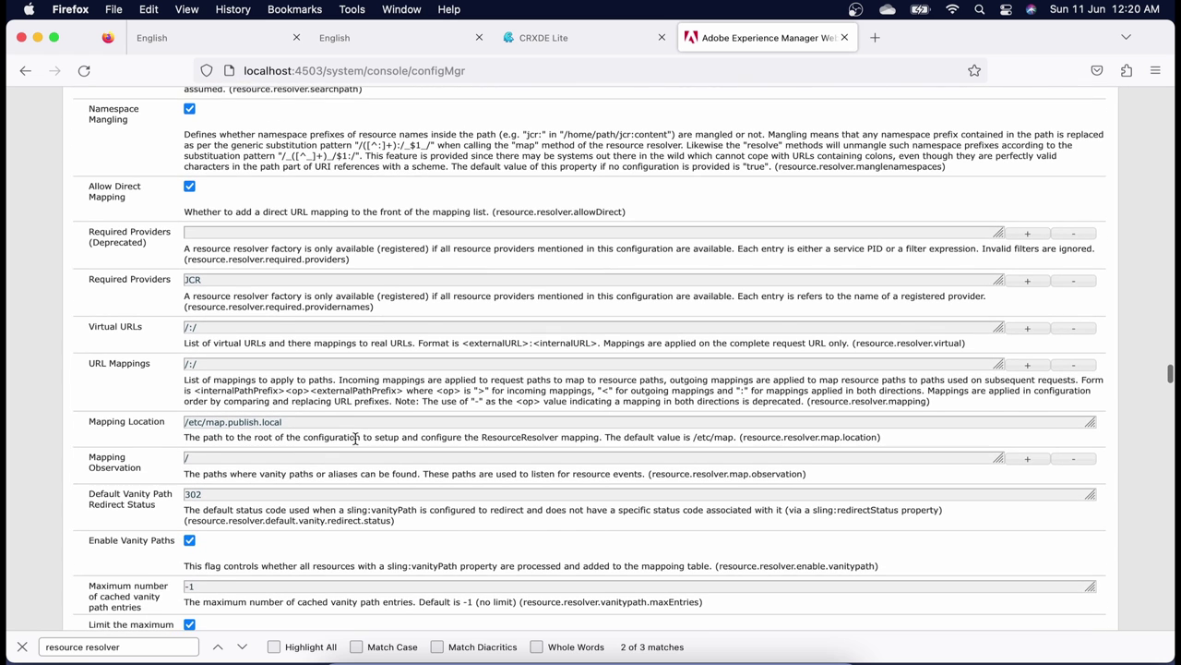
scroll(355, 439, "down", 1)
left_click(298, 368)
left_click_drag(298, 368, 158, 366)
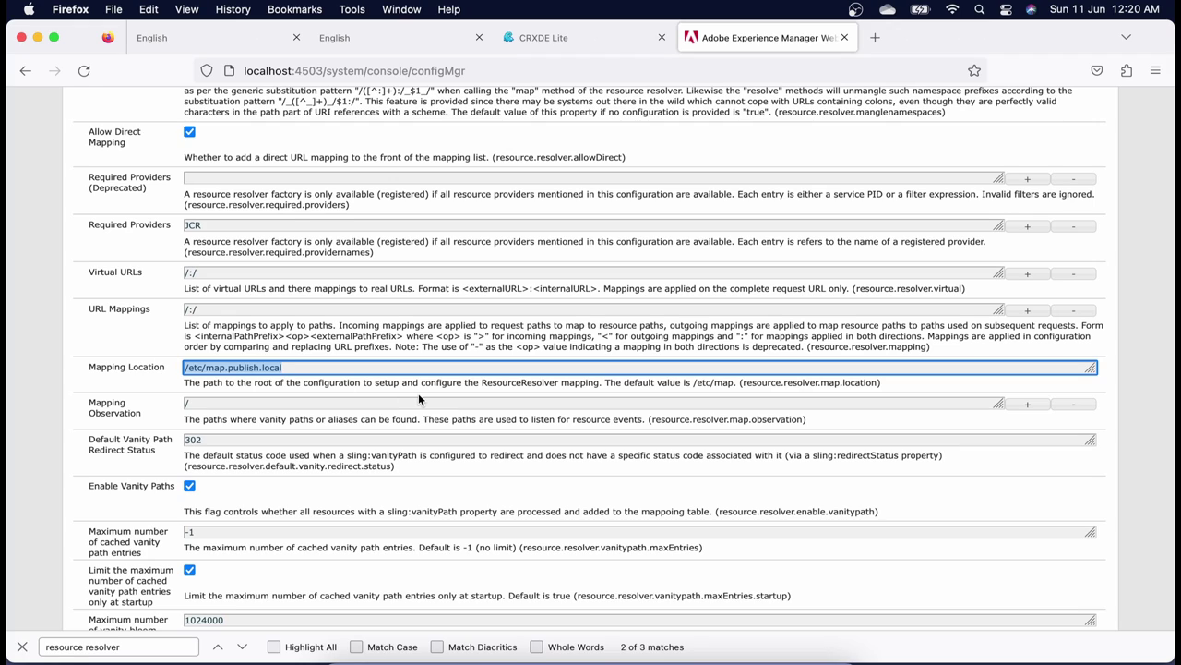
left_click(317, 366)
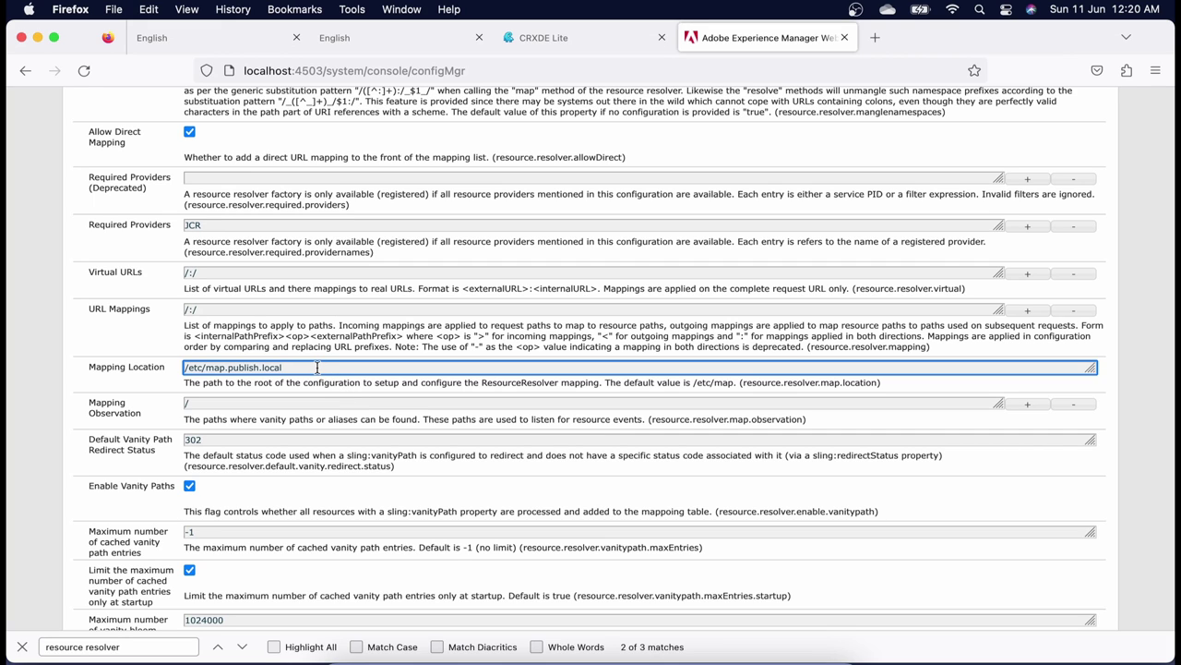
scroll(1109, 343, "up", 7)
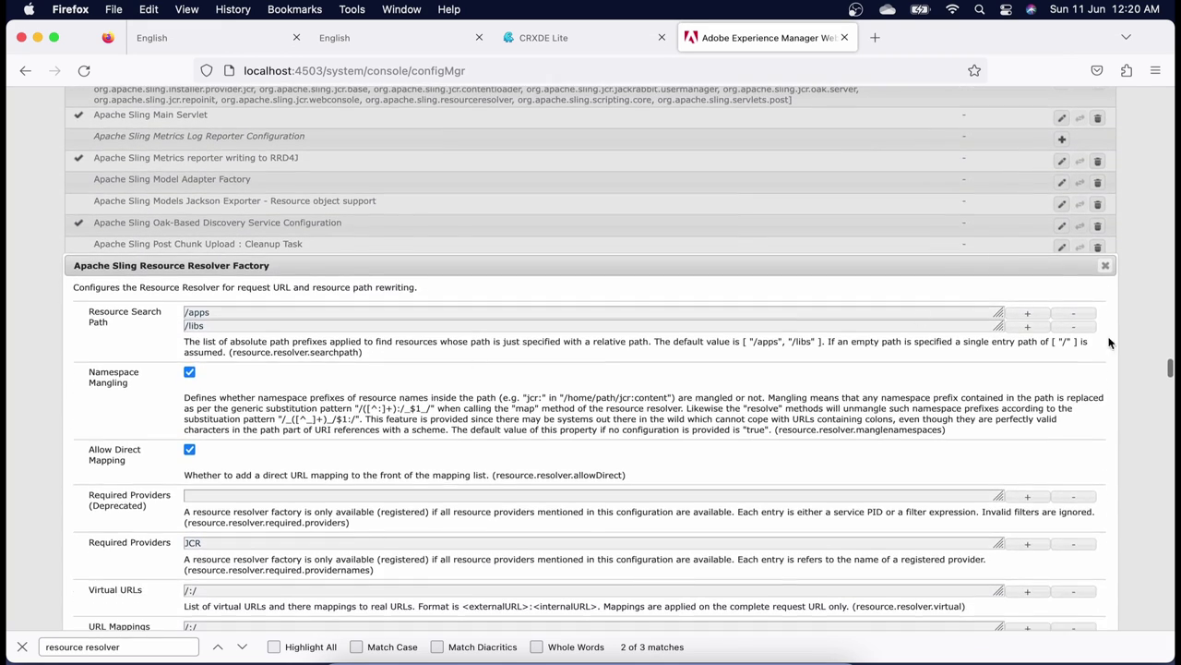
left_click(1105, 266)
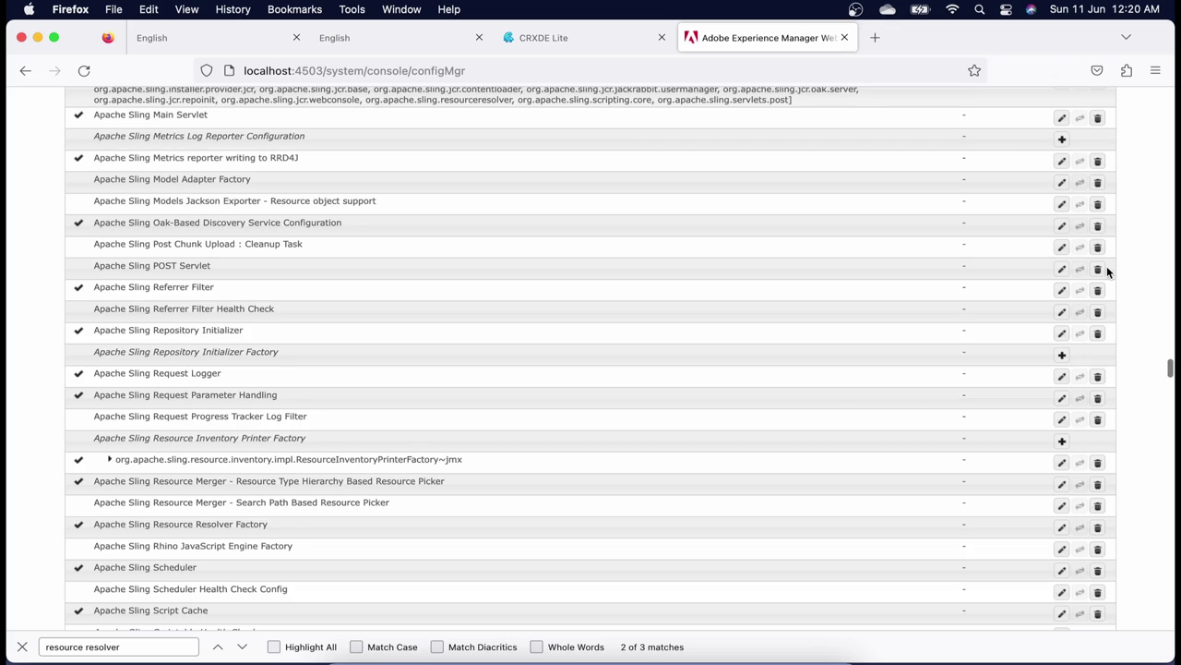
Step: Return to CRXDE Lite and open the http folder under /etc/map.publish.local
left_click(570, 38)
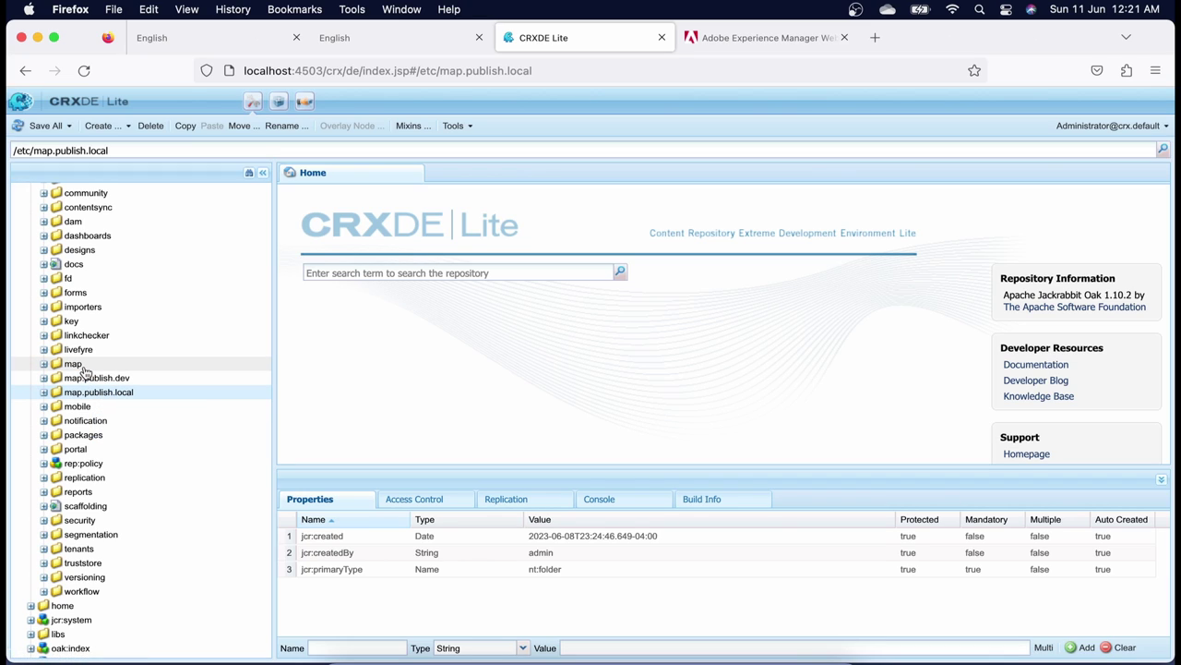
left_click(43, 392)
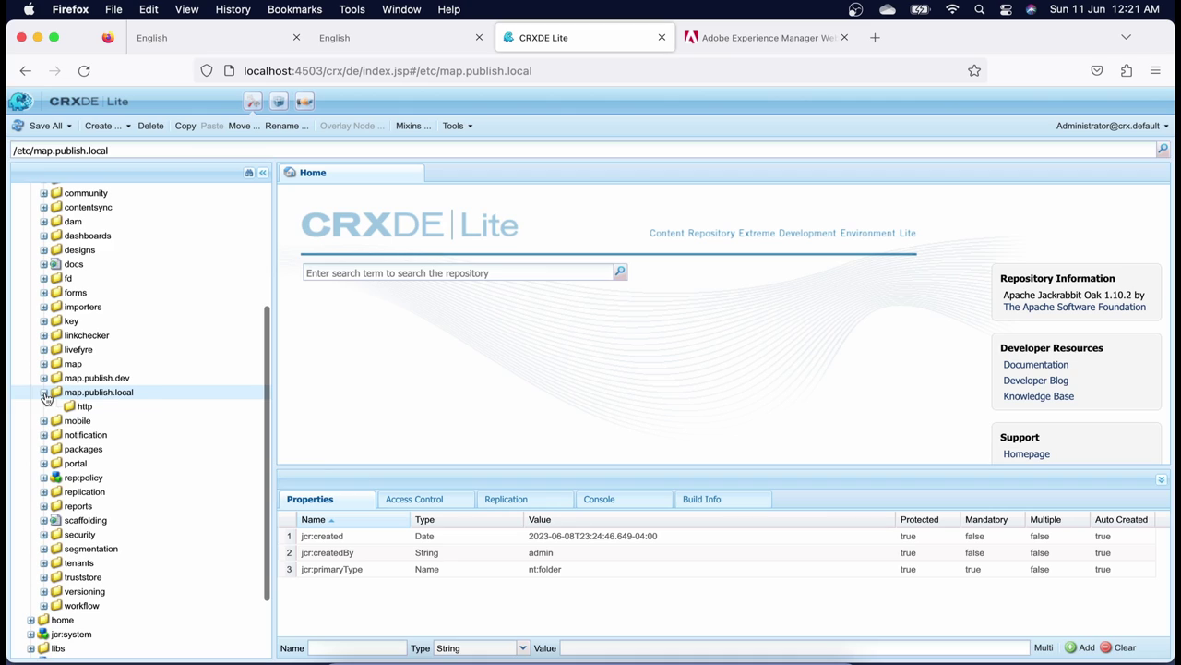
scroll(160, 401, "down", 2)
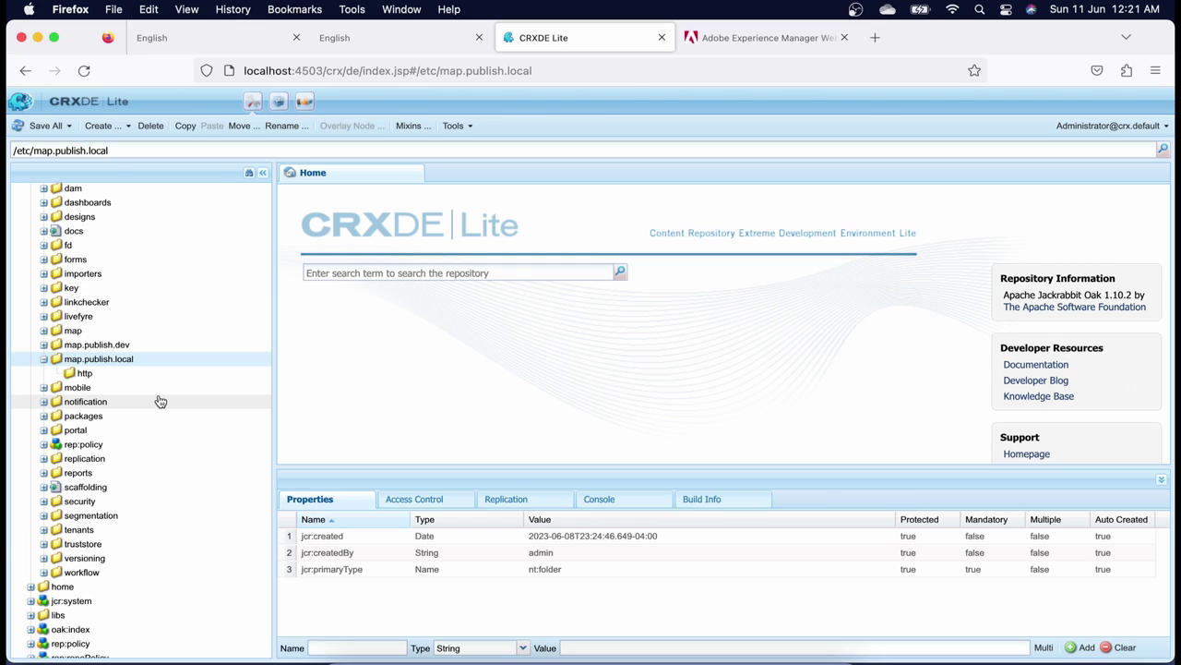
left_click(84, 373)
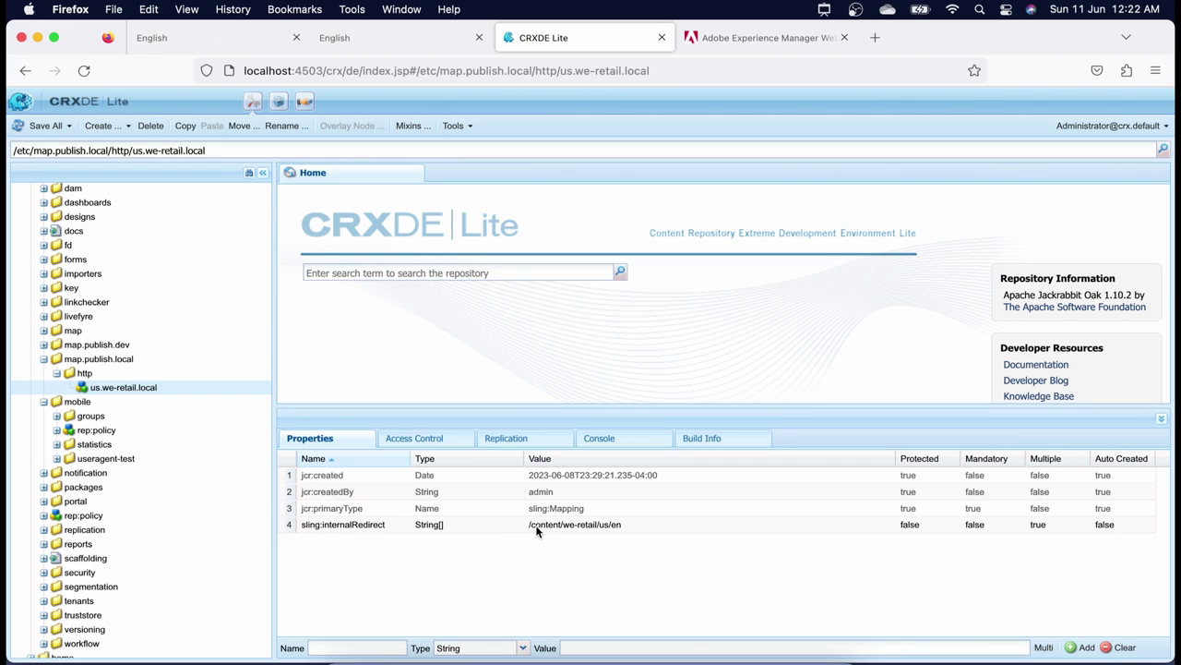
Step: Set the sling:internalRedirect property of us.we-retail.local to /content/we-retail/us/en.html and save all changes
left_click(597, 526)
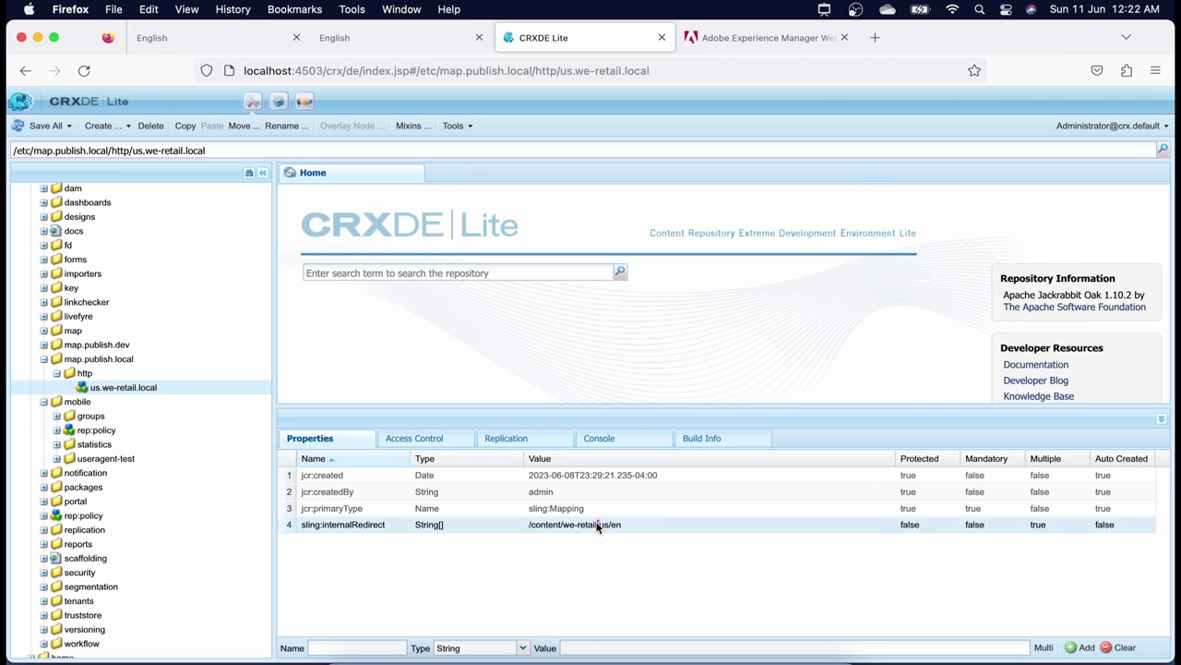
double_click(597, 526)
left_click(561, 290)
type(".html")
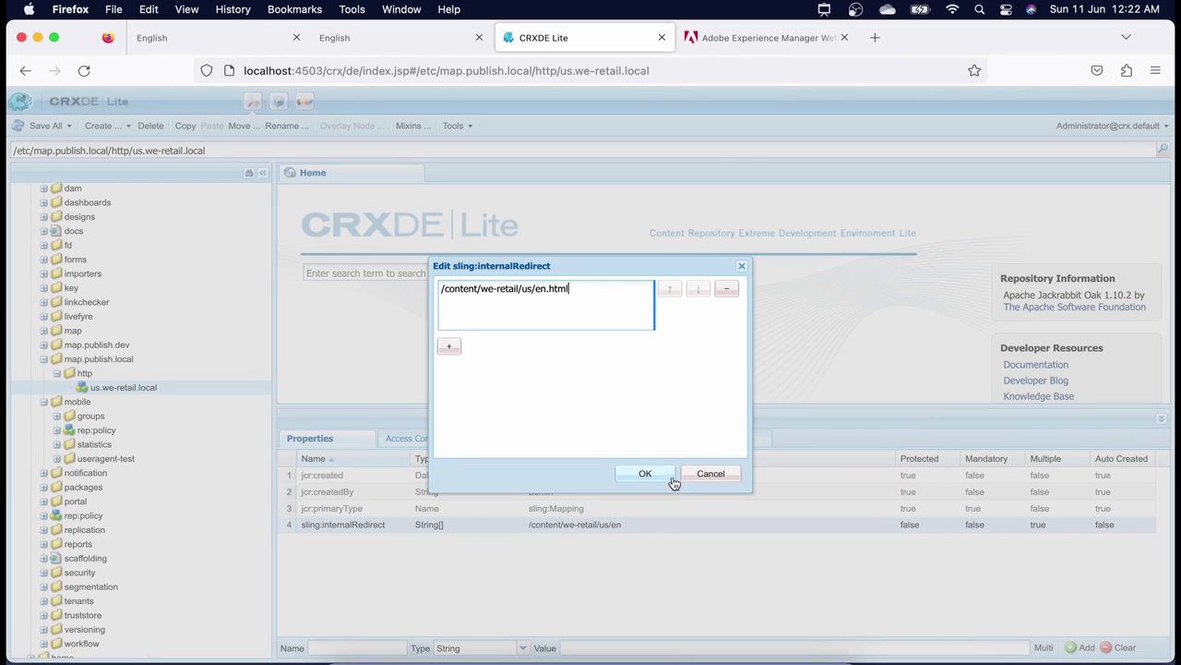
left_click(671, 478)
left_click(39, 125)
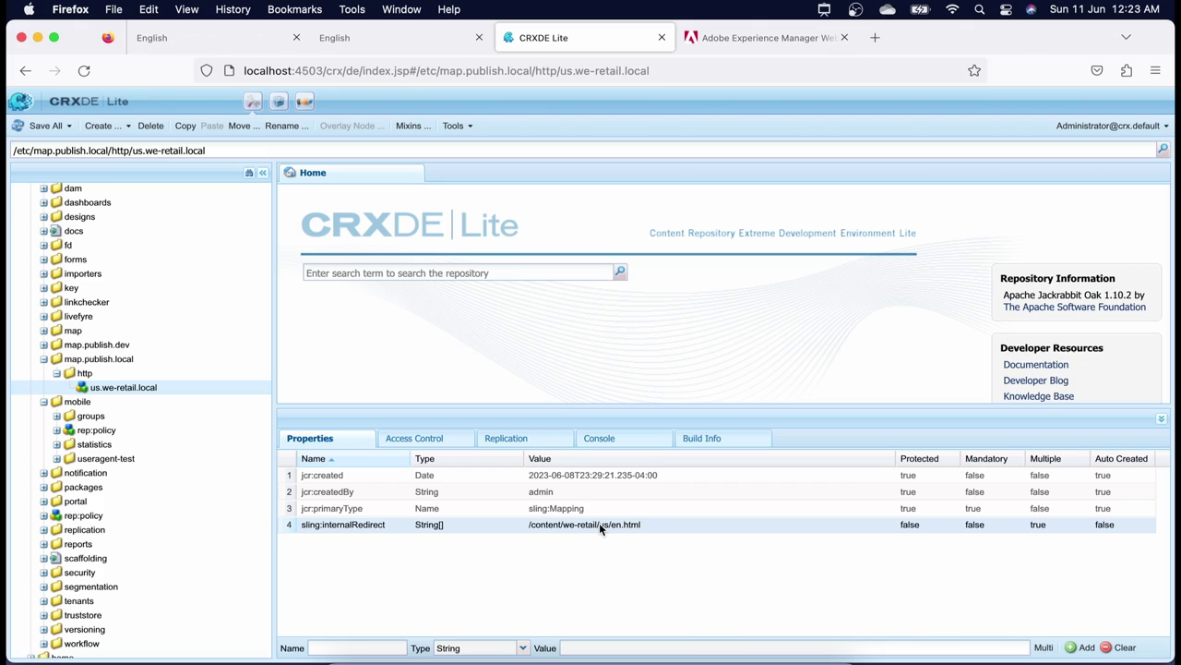
left_click(46, 126)
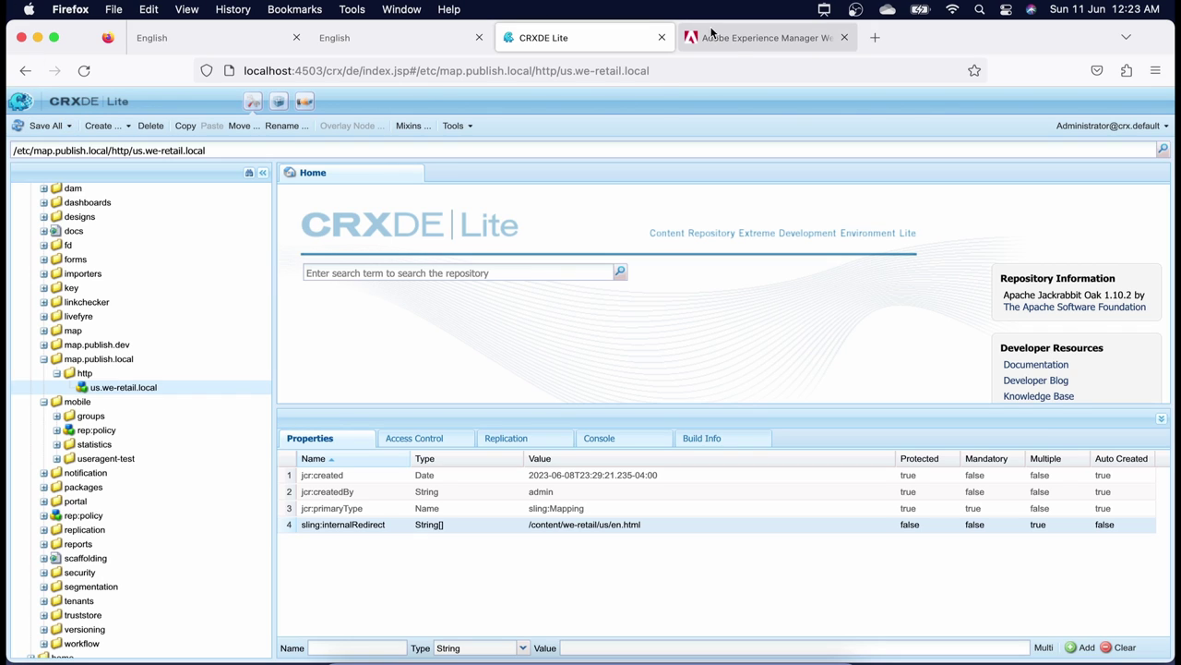
Step: Find the Resource Resolver Factory entry again in the web console configuration by searching for "resource resolver"
left_click(739, 41)
left_click(138, 653)
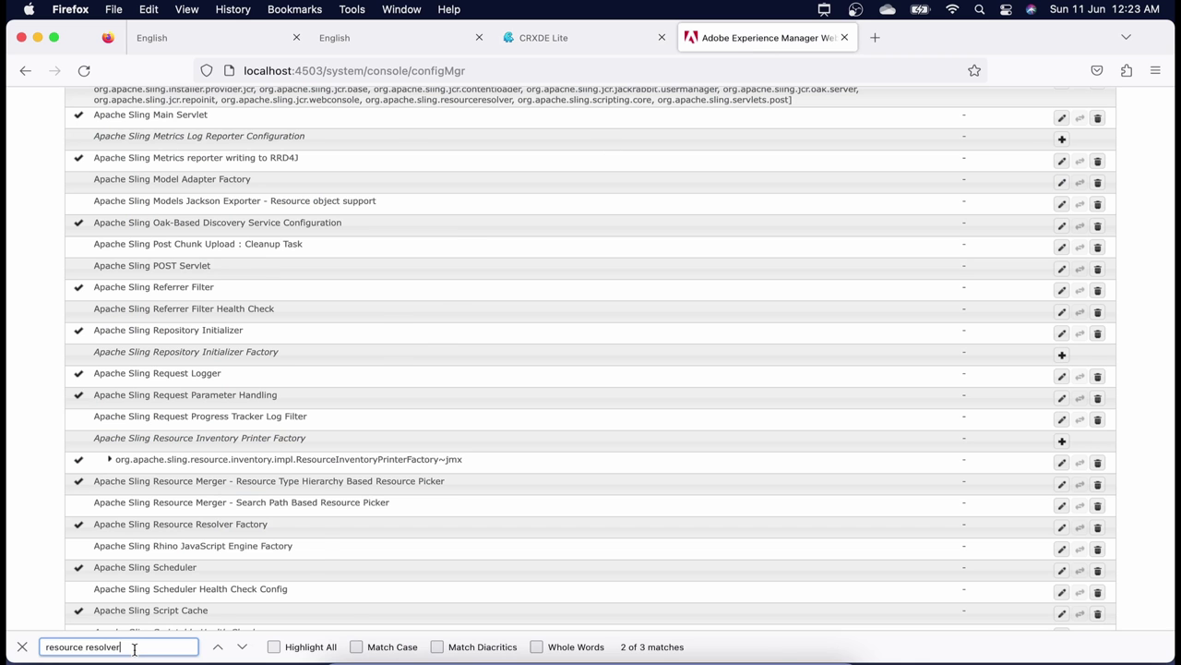
key("Return")
key("Return")
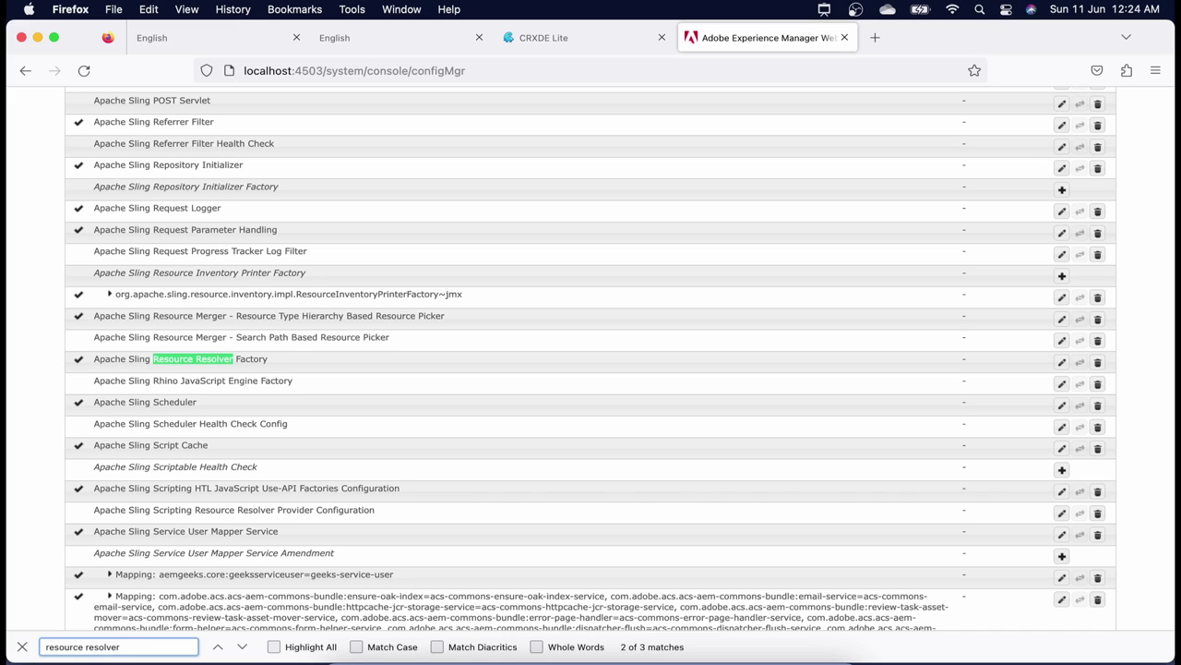
Step: Save all changes in CRXDE Lite and bring up the available actions for the us.we-retail.local mapping node
left_click(613, 44)
left_click(46, 130)
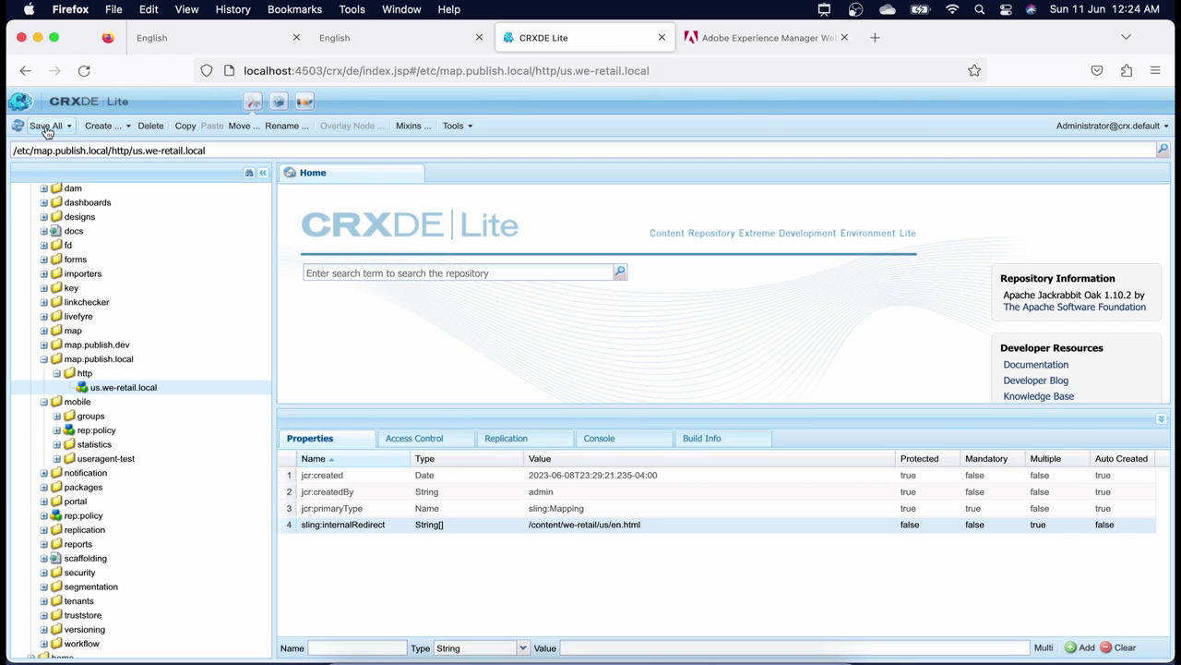
right_click(132, 394)
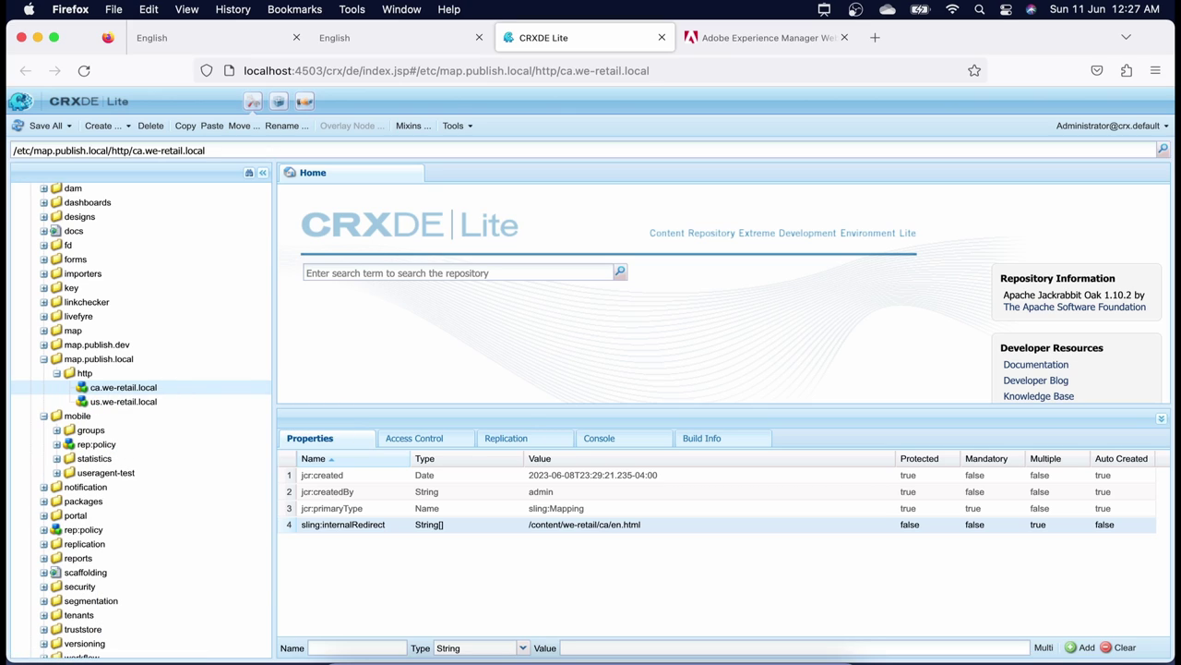
Step: Compare the sling:internalRedirect values of the us.we-retail.local and ca.we-retail.local mapping nodes
left_click(117, 404)
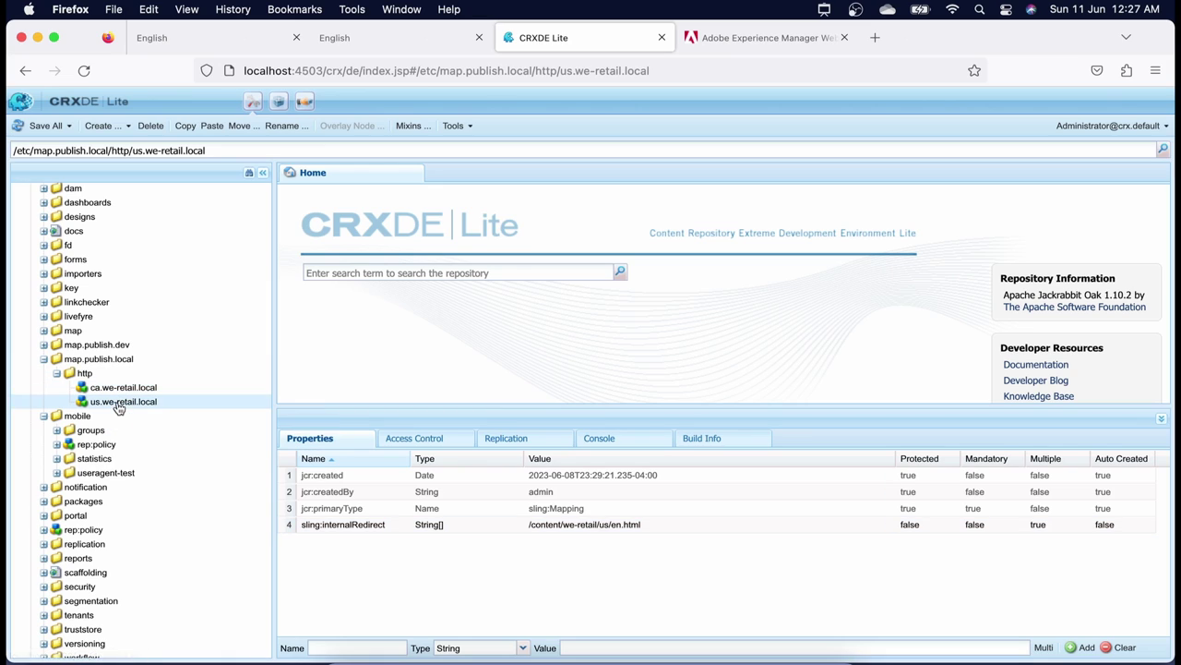
left_click(605, 526)
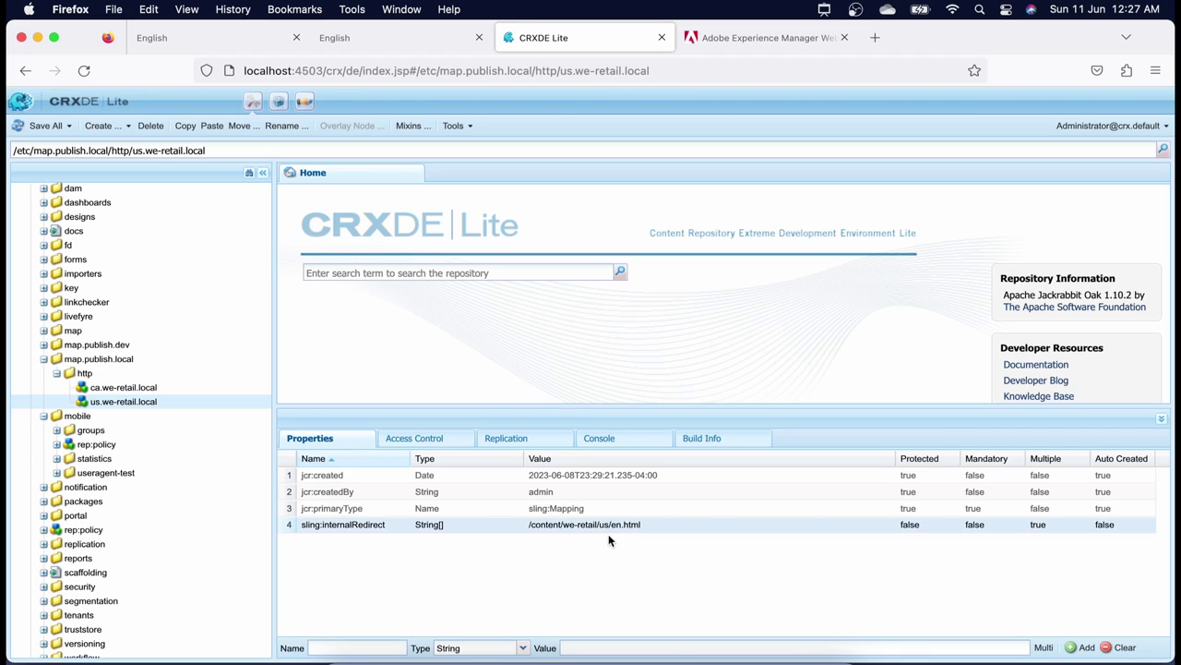
left_click(148, 388)
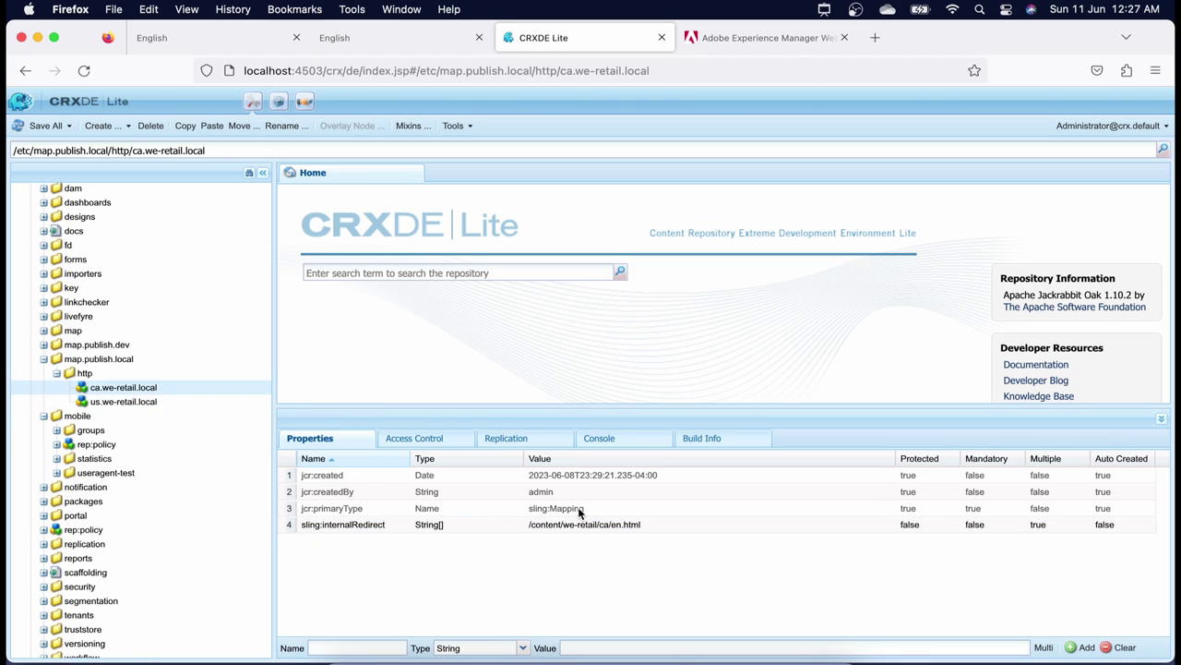
left_click(424, 37)
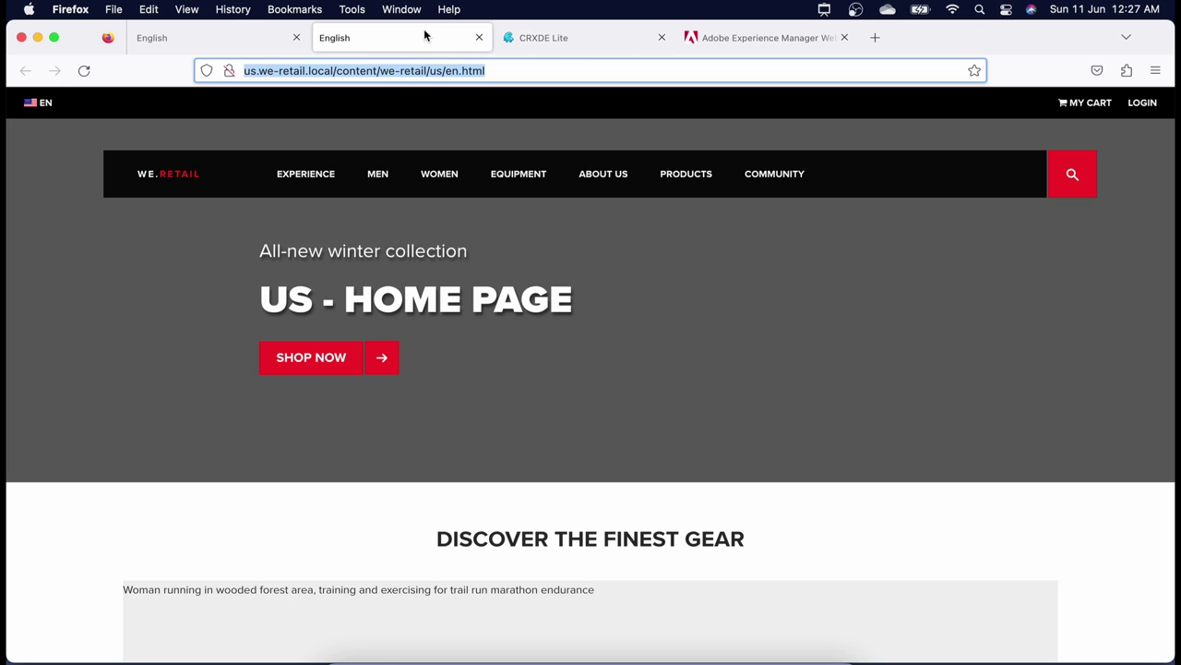
left_click(511, 64)
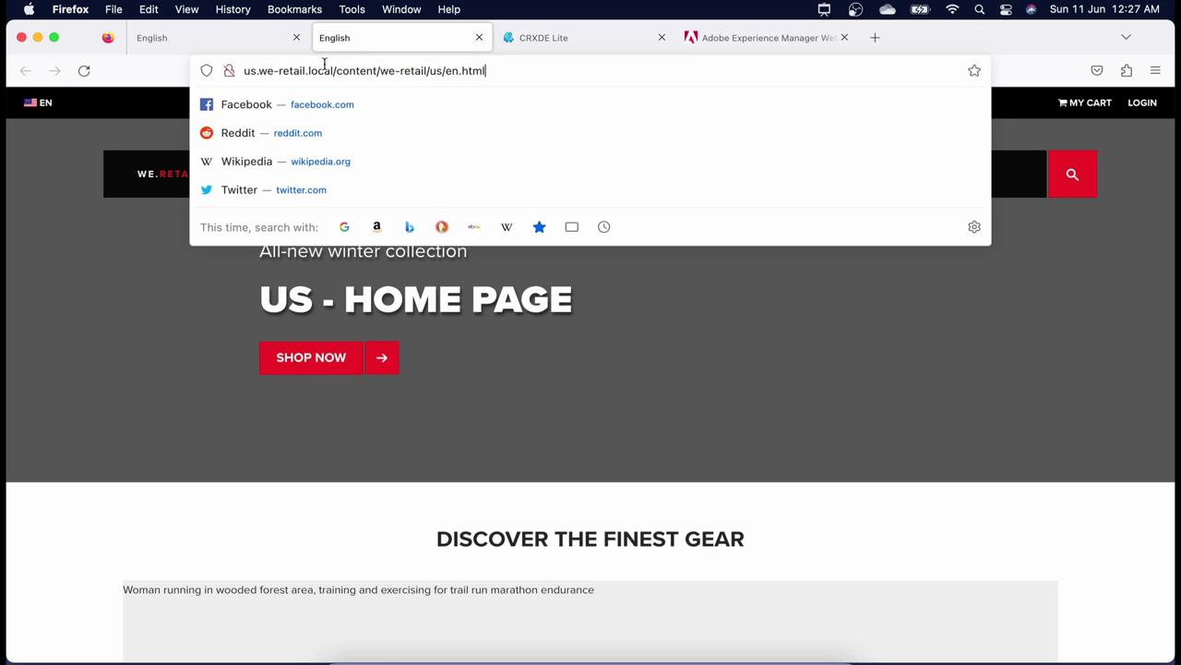
left_click(221, 41)
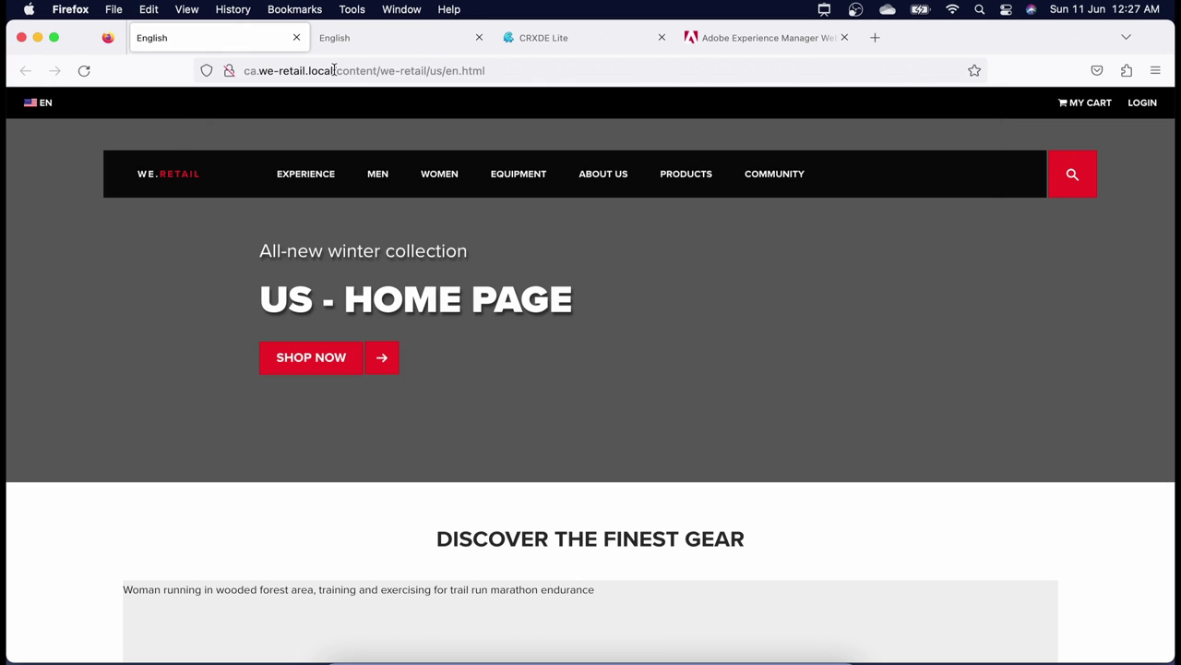
left_click_drag(335, 70, 244, 71)
key("super+c")
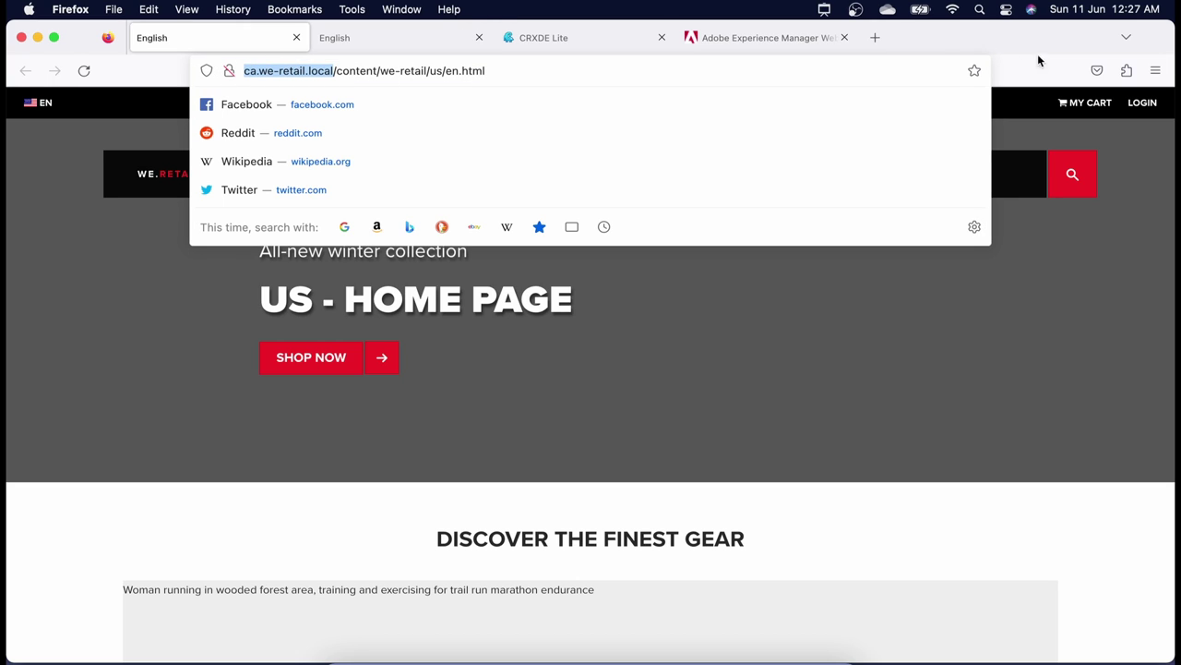
left_click(879, 37)
left_click(828, 62)
key("super+v")
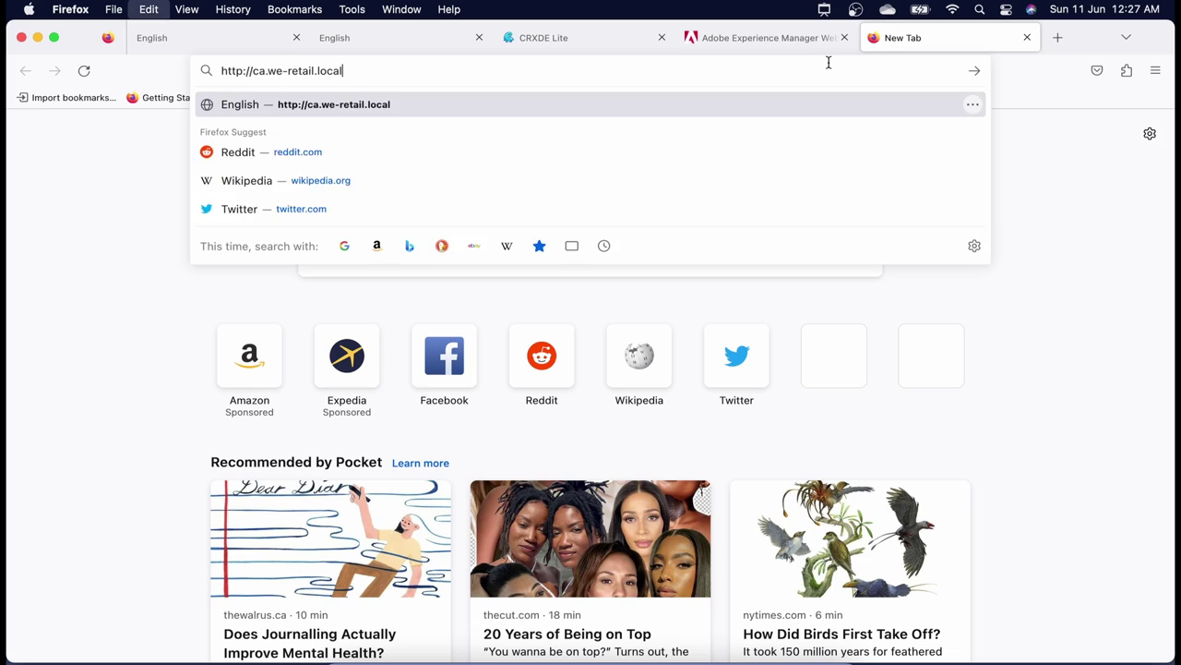
key("Return")
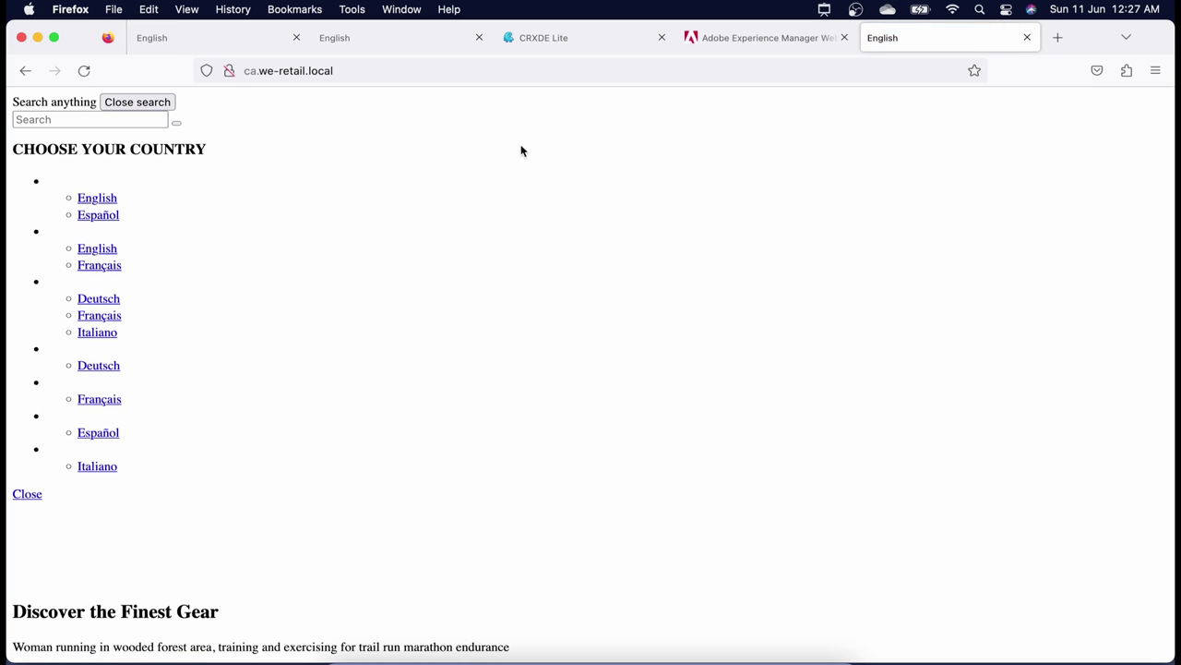
left_click(390, 70)
left_click(377, 71)
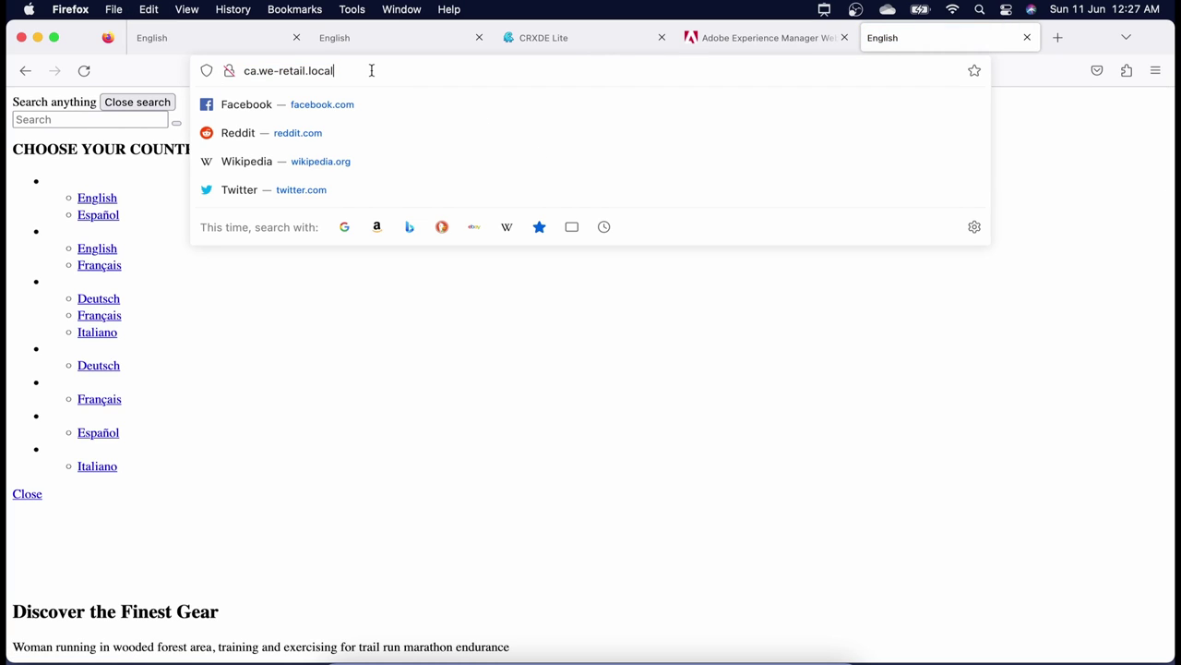
left_click(288, 345)
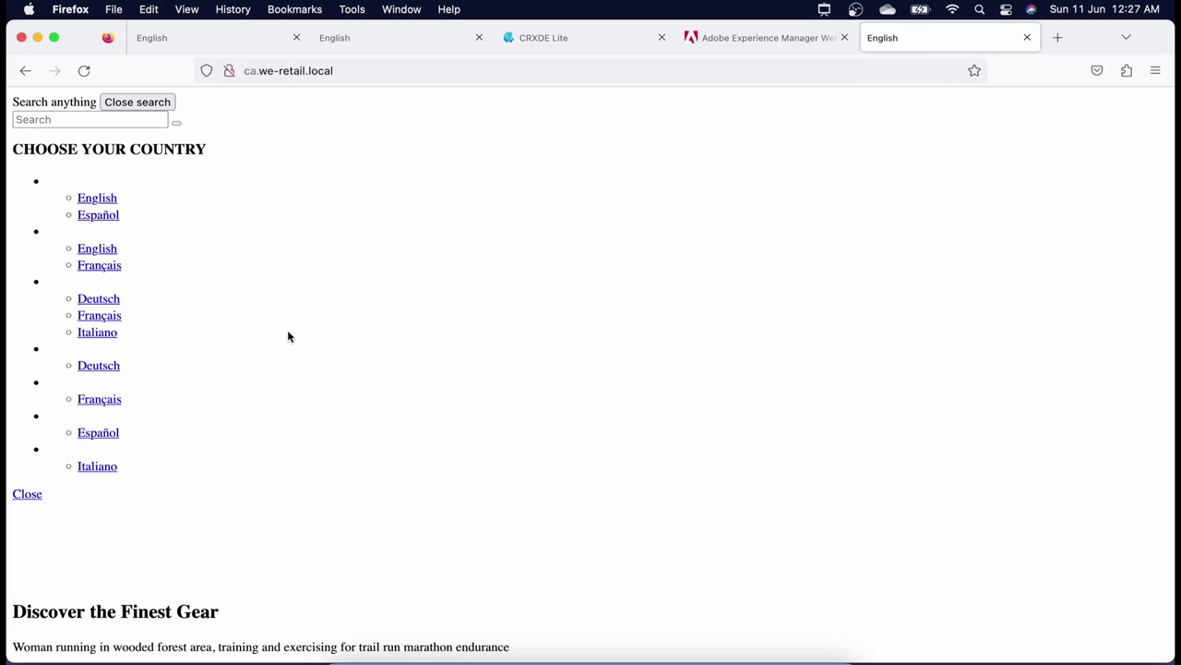
scroll(261, 522, "down", 10)
scroll(261, 522, "up", 10)
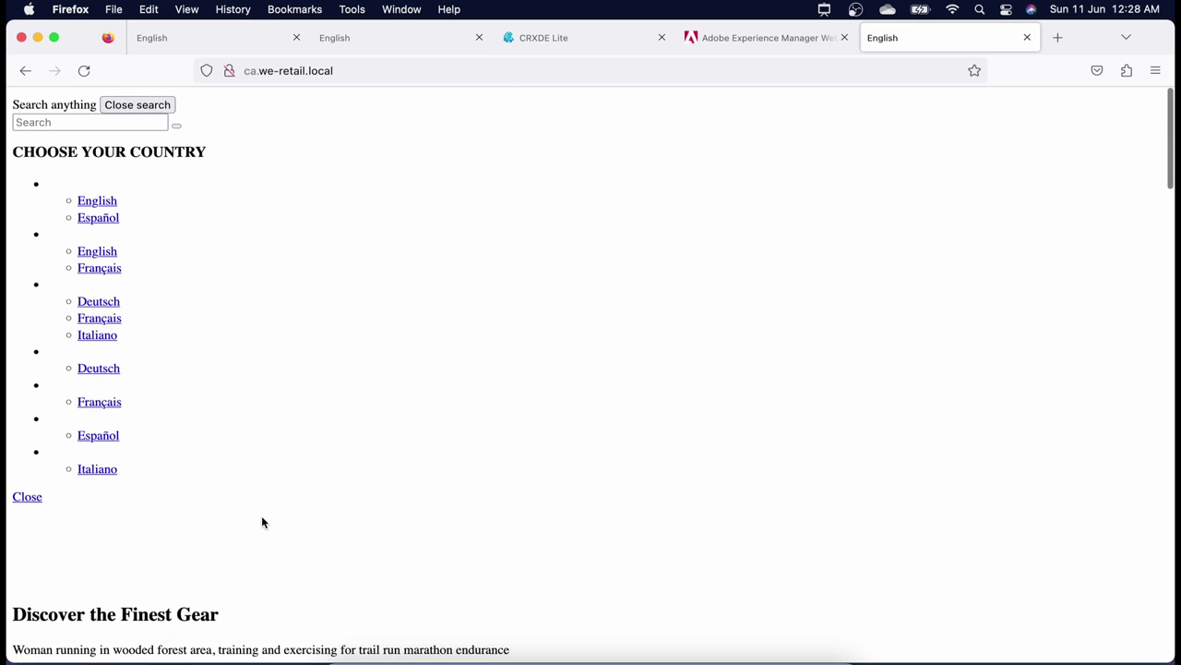
Step: Open us.we-retail.local without a content path in another new browser tab and inspect how the page renders
left_click(211, 37)
left_click(329, 36)
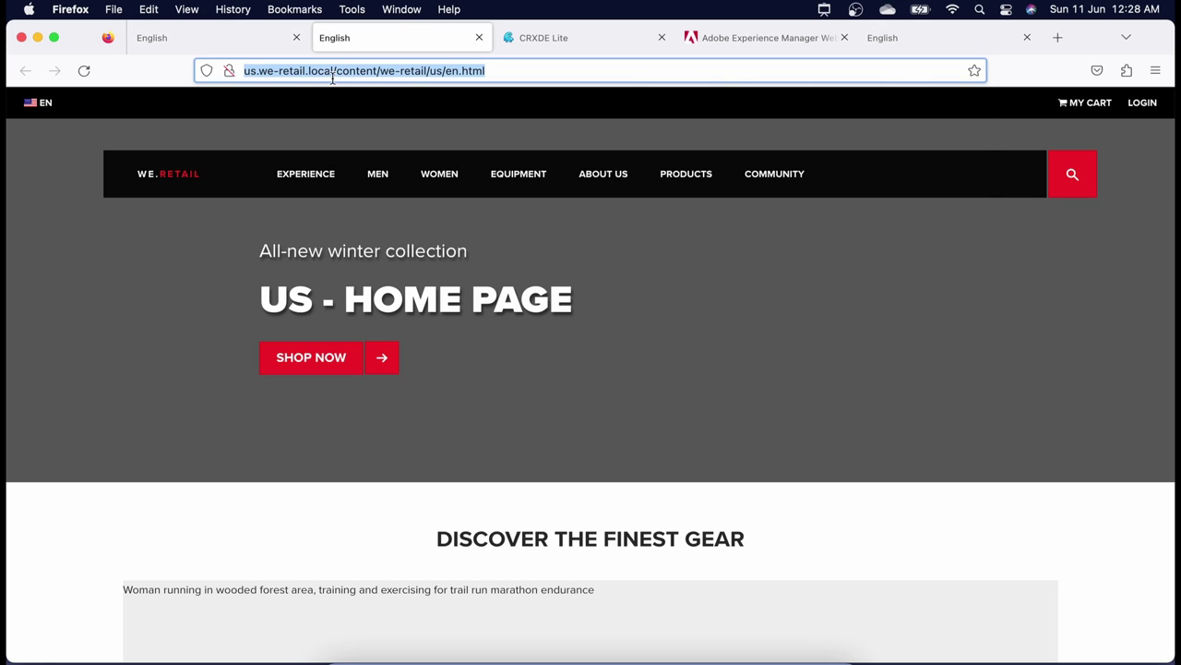
left_click(333, 73)
left_click_drag(333, 74, 144, 73)
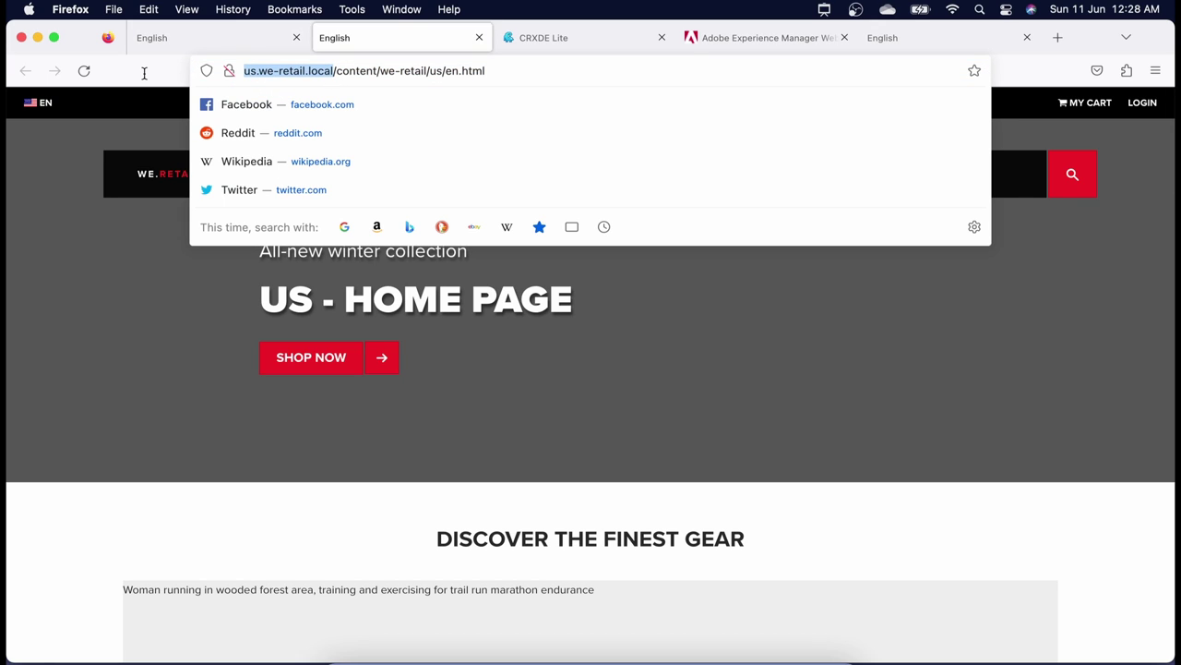
left_click(1059, 37)
key("super+v")
key("Return")
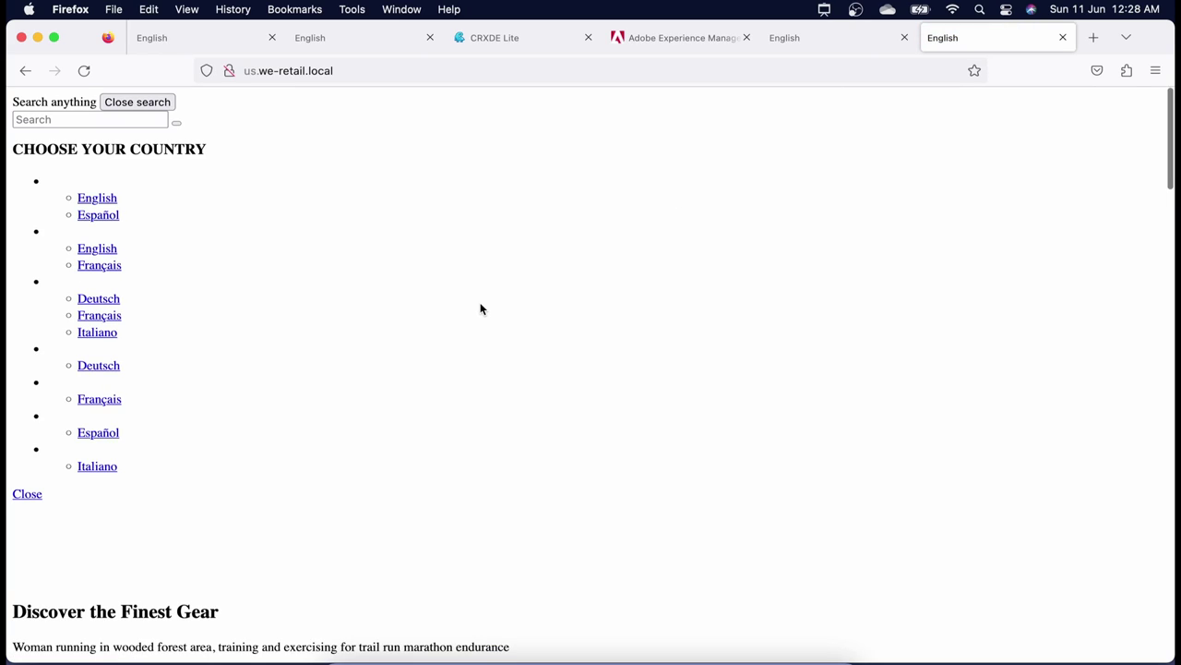
scroll(394, 388, "down", 1)
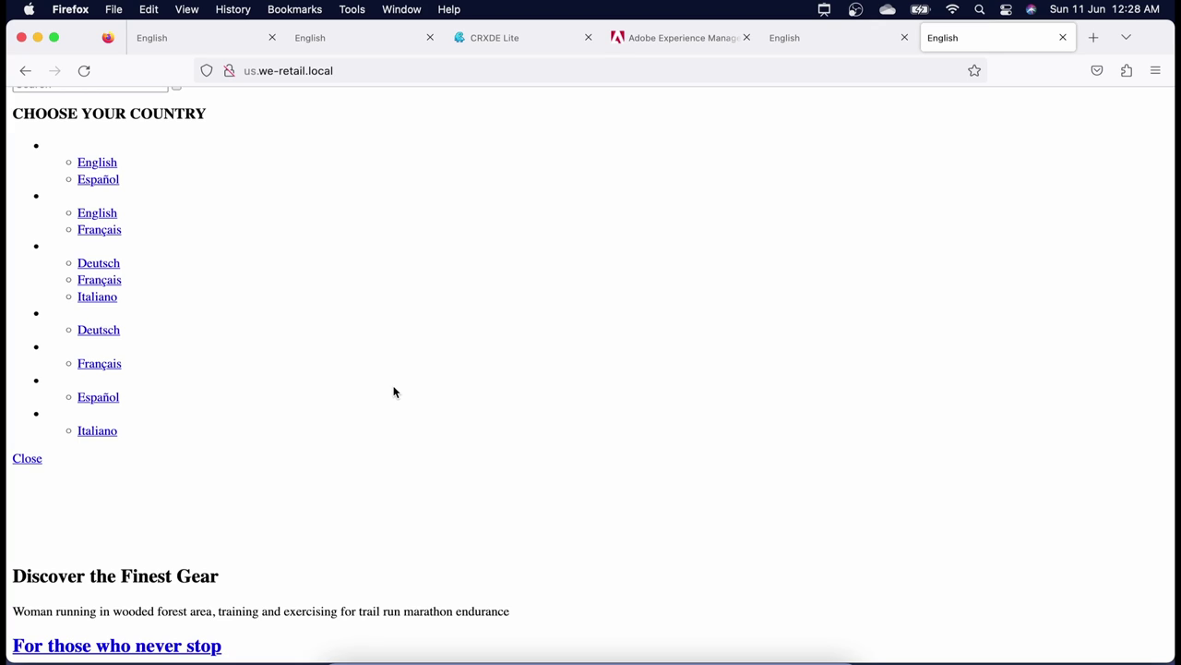
Step: In CRXDE Lite, examine the etc_clientlibs mapping node under ca.we-retail.local, especially its sling:match expression
left_click(502, 38)
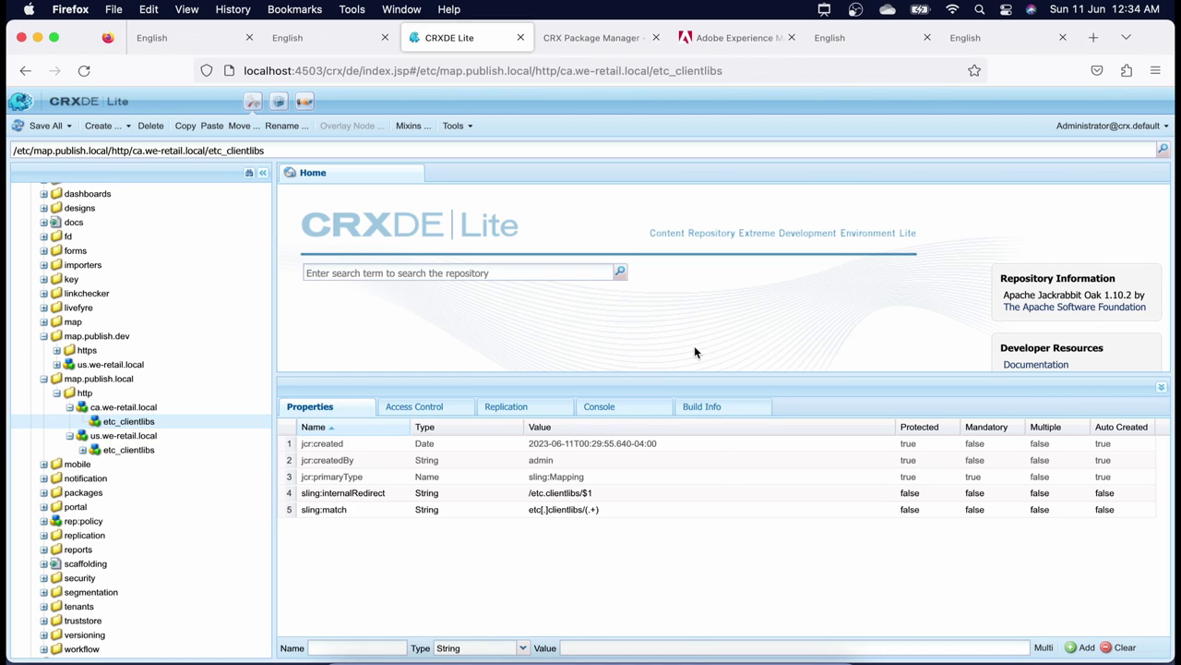
mouse_move(105, 415)
left_mouse_down()
mouse_move(129, 434)
mouse_move(177, 427)
mouse_move(99, 417)
left_mouse_up()
left_click(245, 434)
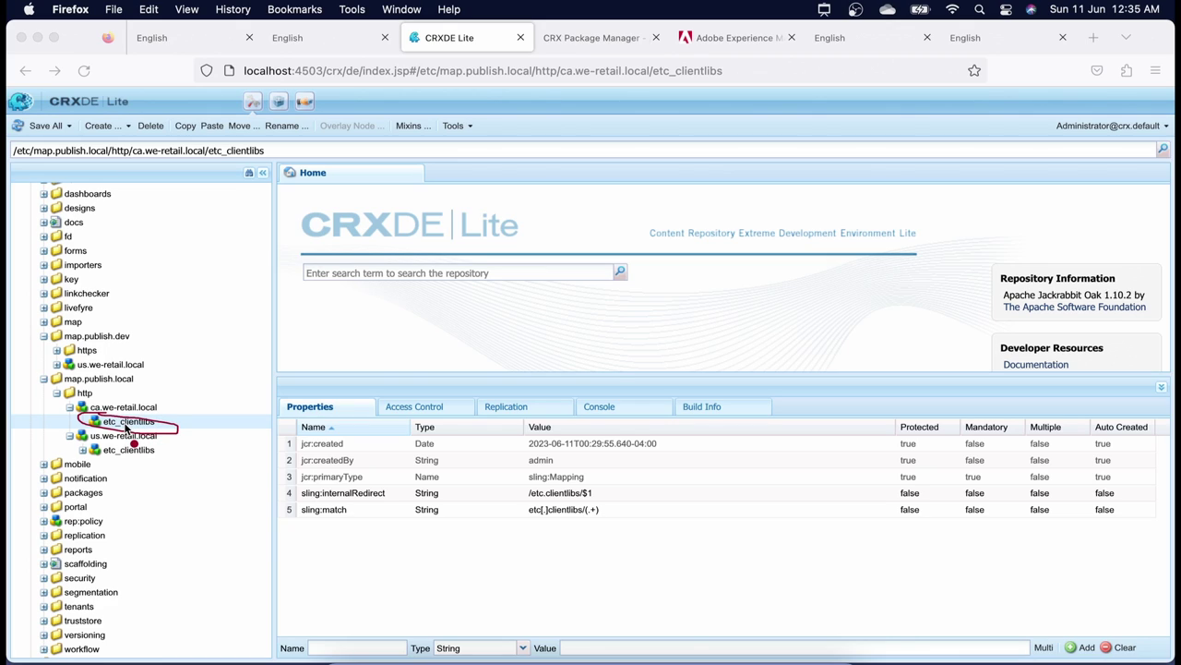
mouse_move(303, 504)
left_mouse_down()
mouse_move(287, 525)
mouse_move(373, 506)
mouse_move(304, 507)
left_mouse_up()
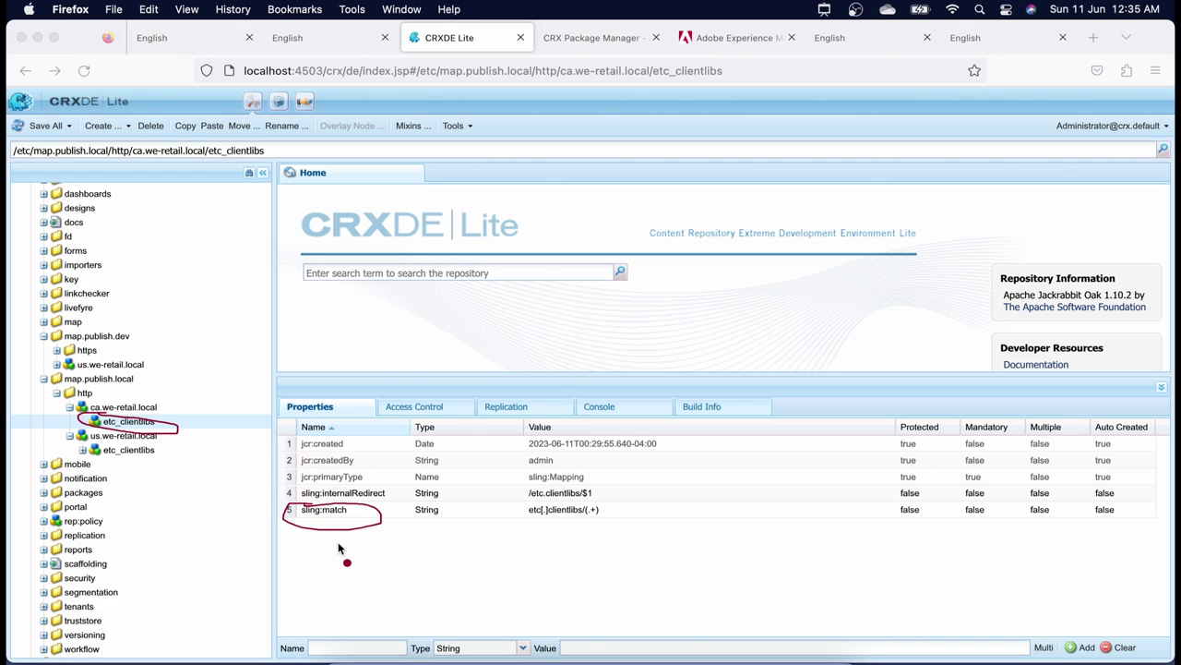
key("Escape")
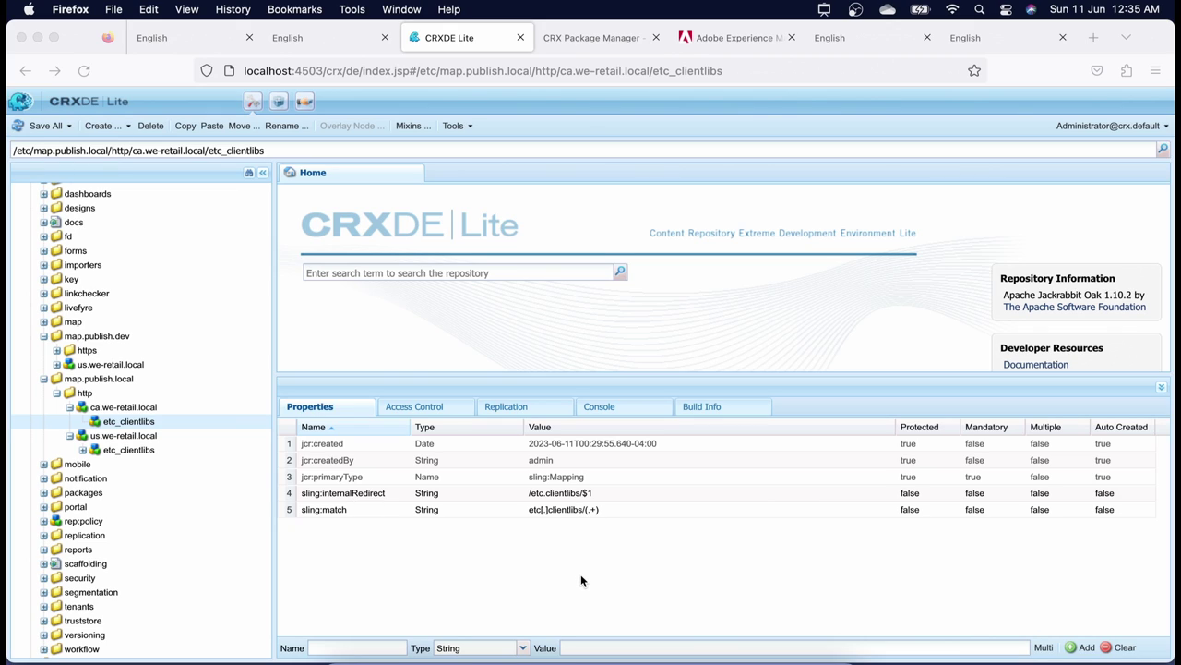
key("super+shift+a")
mouse_move(545, 502)
left_mouse_down()
mouse_move(512, 524)
mouse_move(635, 515)
mouse_move(558, 507)
left_mouse_up()
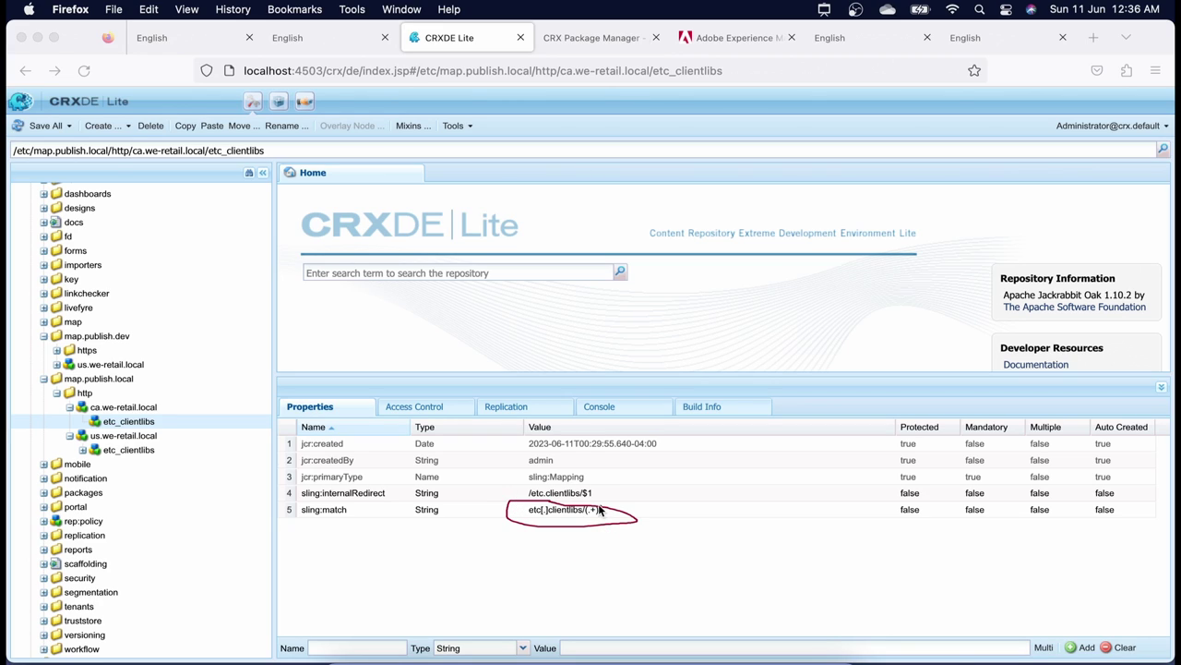
mouse_move(584, 508)
left_mouse_down()
mouse_move(580, 522)
mouse_move(609, 525)
mouse_move(607, 505)
mouse_move(593, 507)
left_mouse_up()
key("Escape")
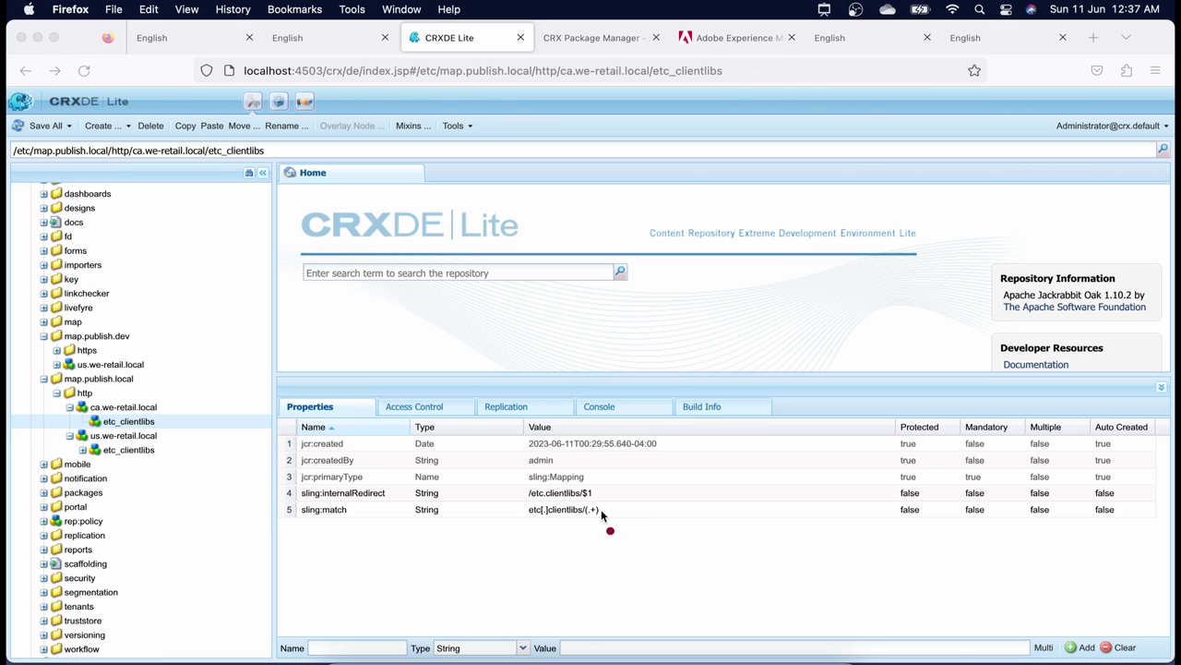
mouse_move(602, 515)
left_mouse_down()
mouse_move(623, 507)
mouse_move(615, 490)
mouse_move(593, 492)
mouse_move(593, 530)
mouse_move(593, 509)
mouse_move(597, 520)
left_mouse_up()
mouse_move(104, 414)
left_mouse_down()
mouse_move(143, 427)
mouse_move(157, 411)
mouse_move(109, 417)
left_mouse_up()
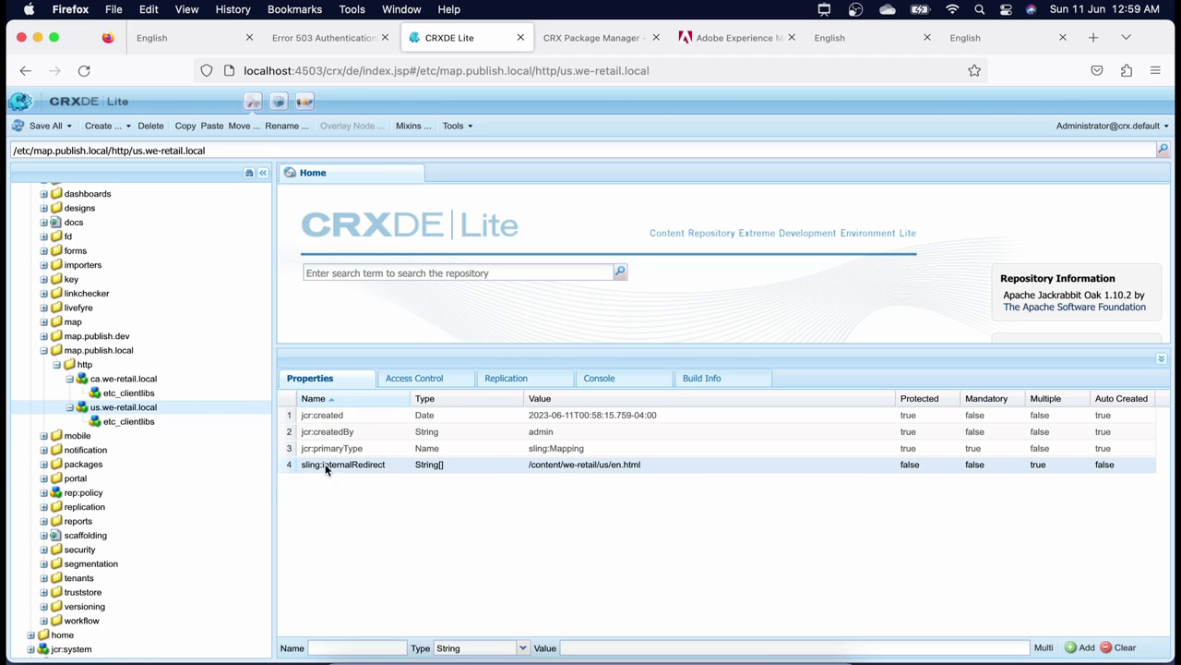
Step: Compare the properties of the us.we-retail.local mapping node with those of its etc_clientlibs child node
left_click(138, 422)
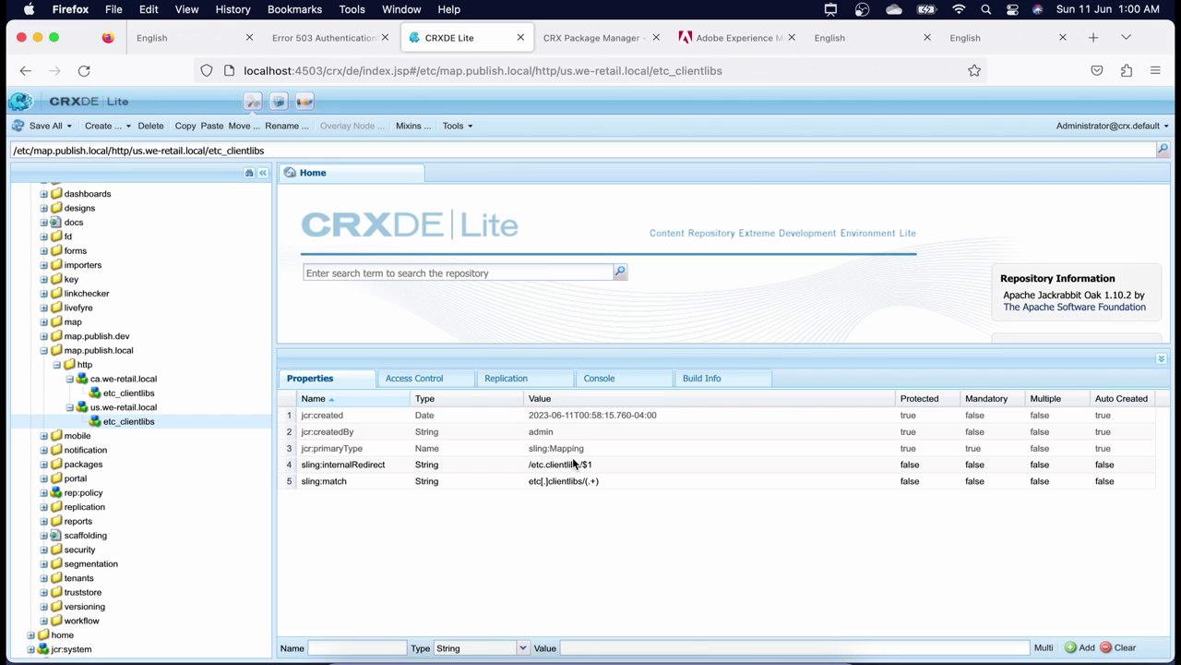
left_click(129, 409)
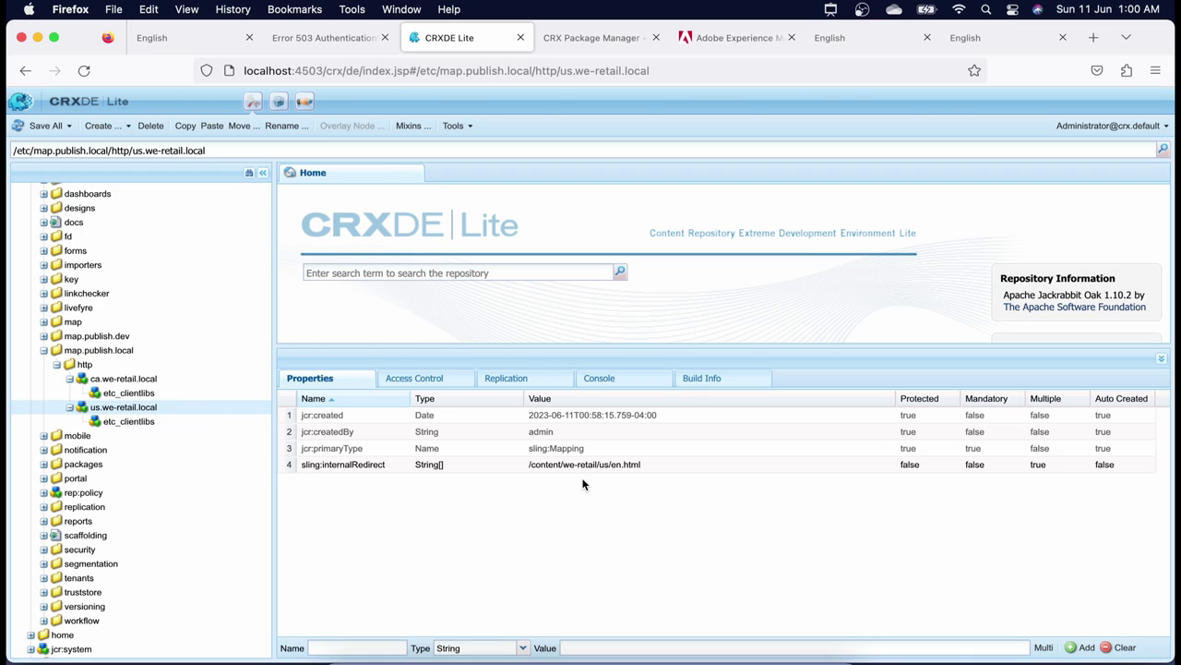
left_click(134, 423)
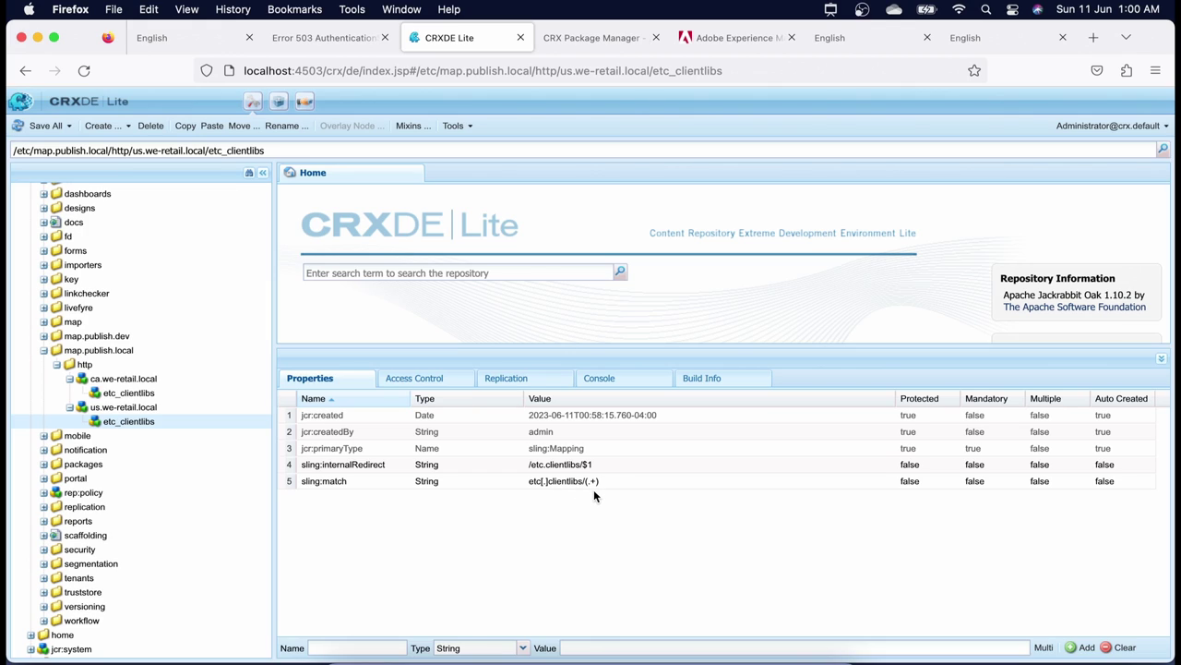
left_click(120, 410)
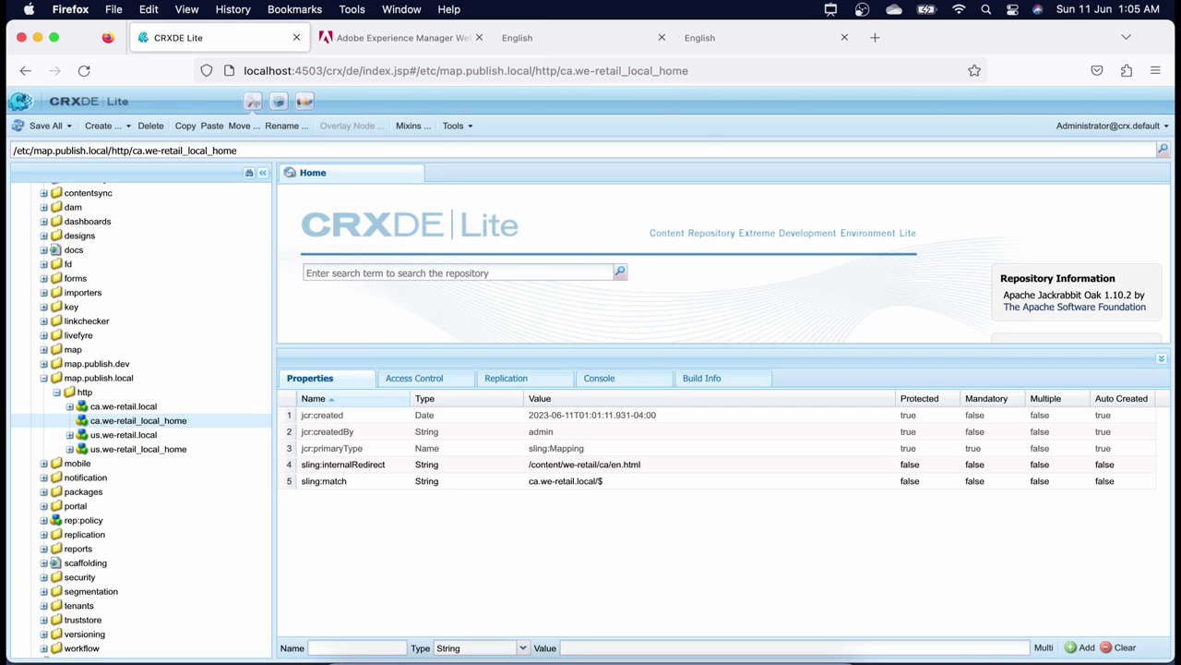
Step: Examine the us.we-retail_local_home mapping's properties and the individual sling:internalRedirect entries of the us.we-retail.local node
left_click(168, 457)
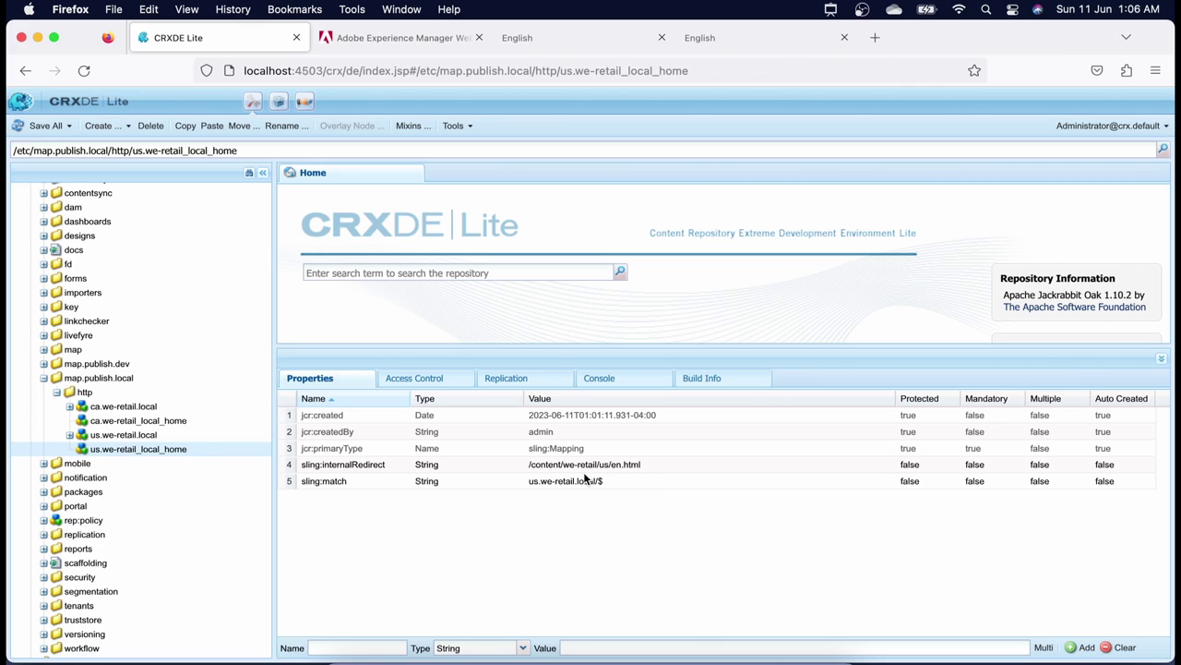
left_click(123, 434)
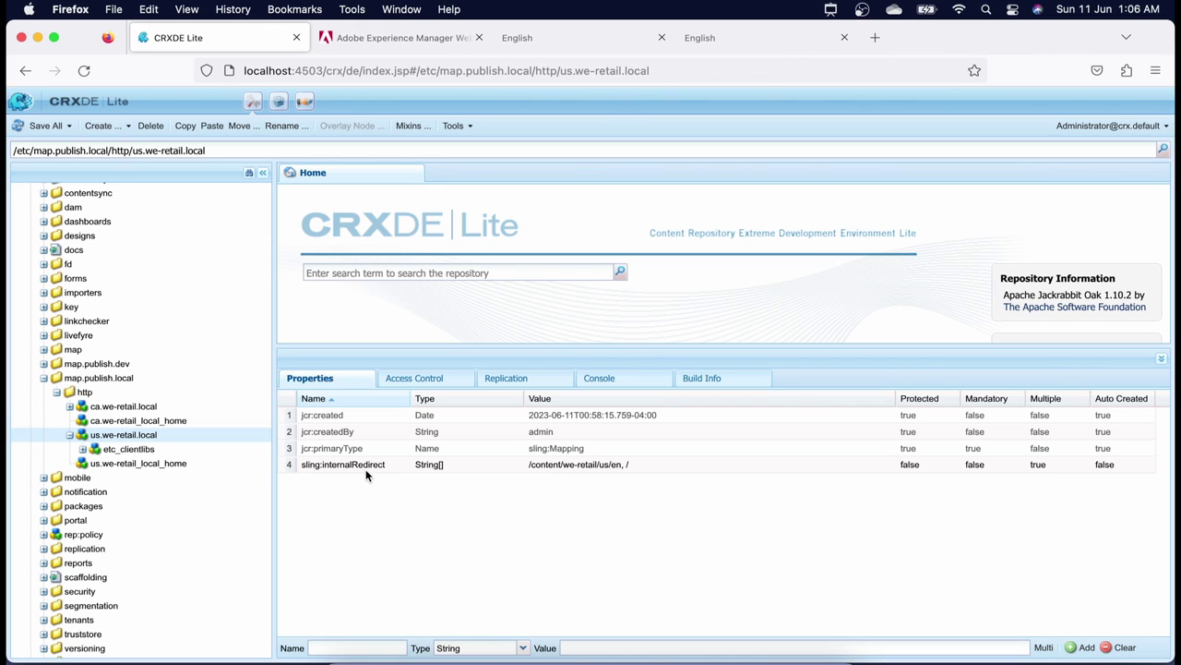
double_click(545, 467)
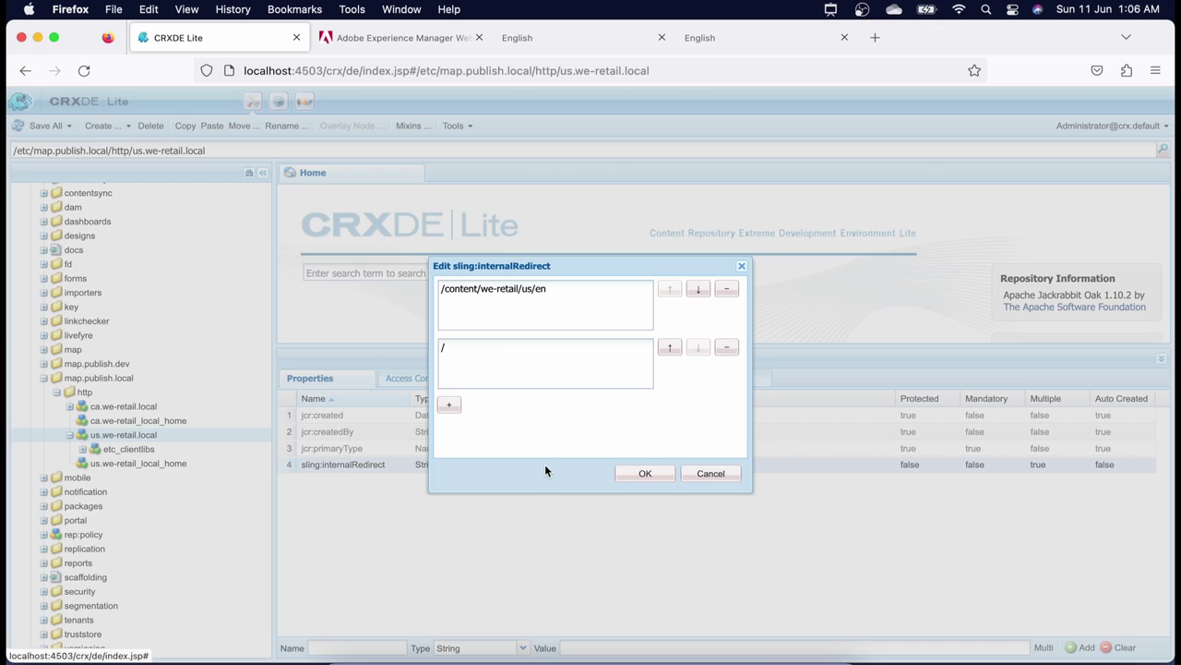
left_click(560, 291)
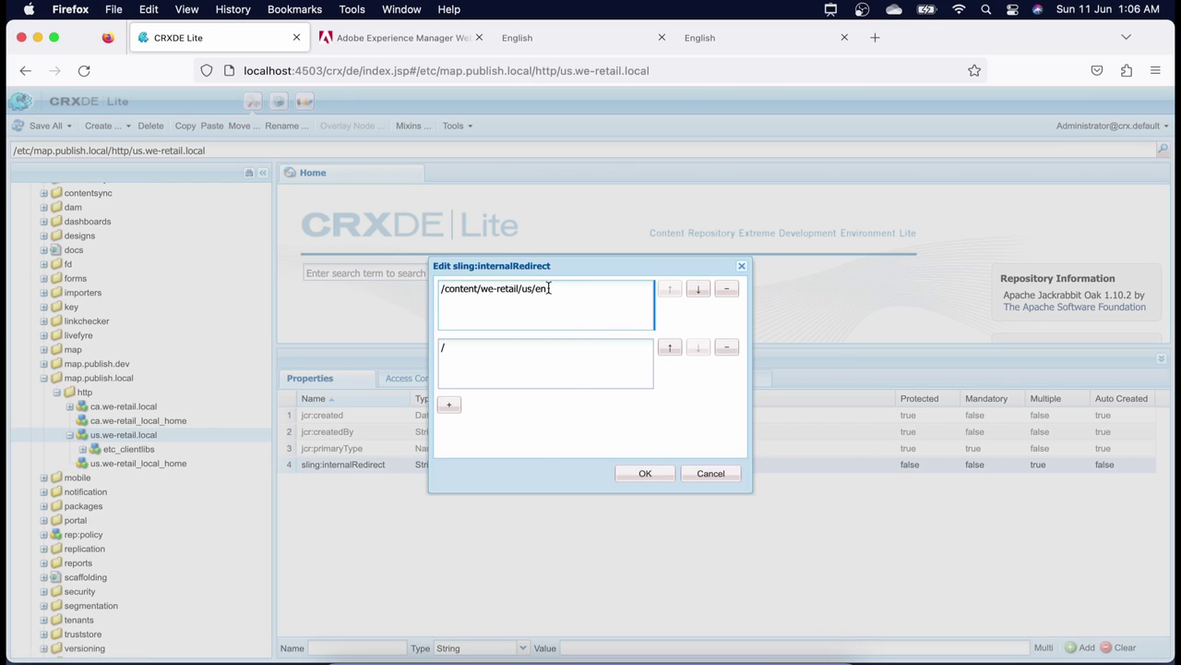
left_click_drag(548, 288, 443, 289)
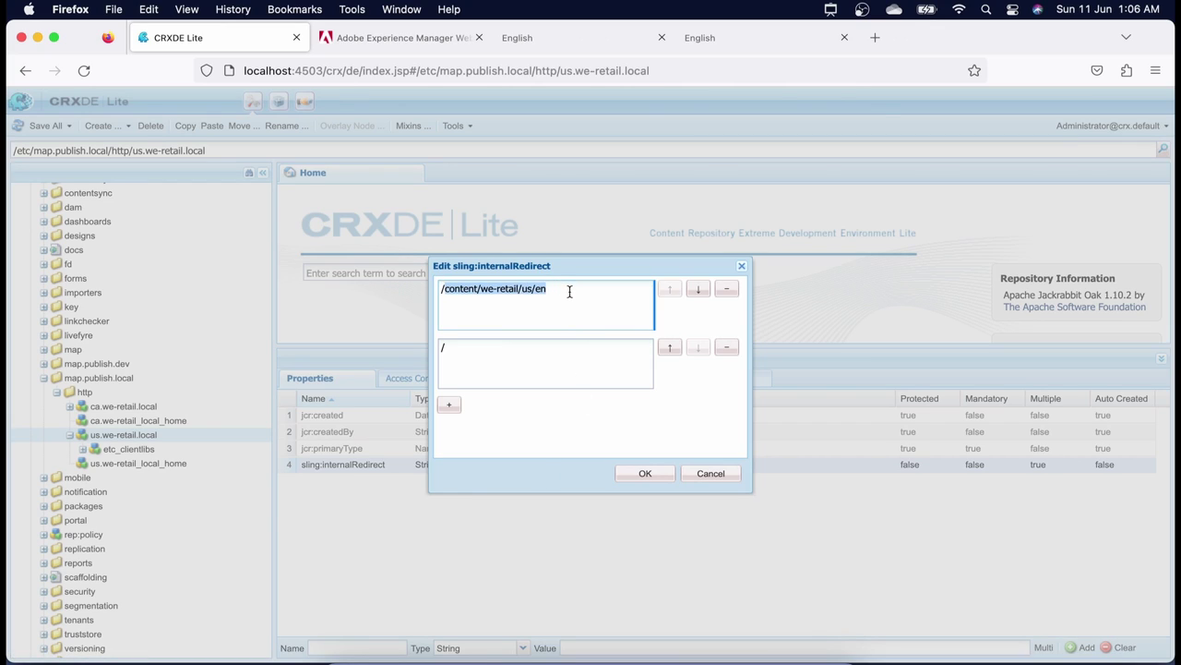
left_click(473, 373)
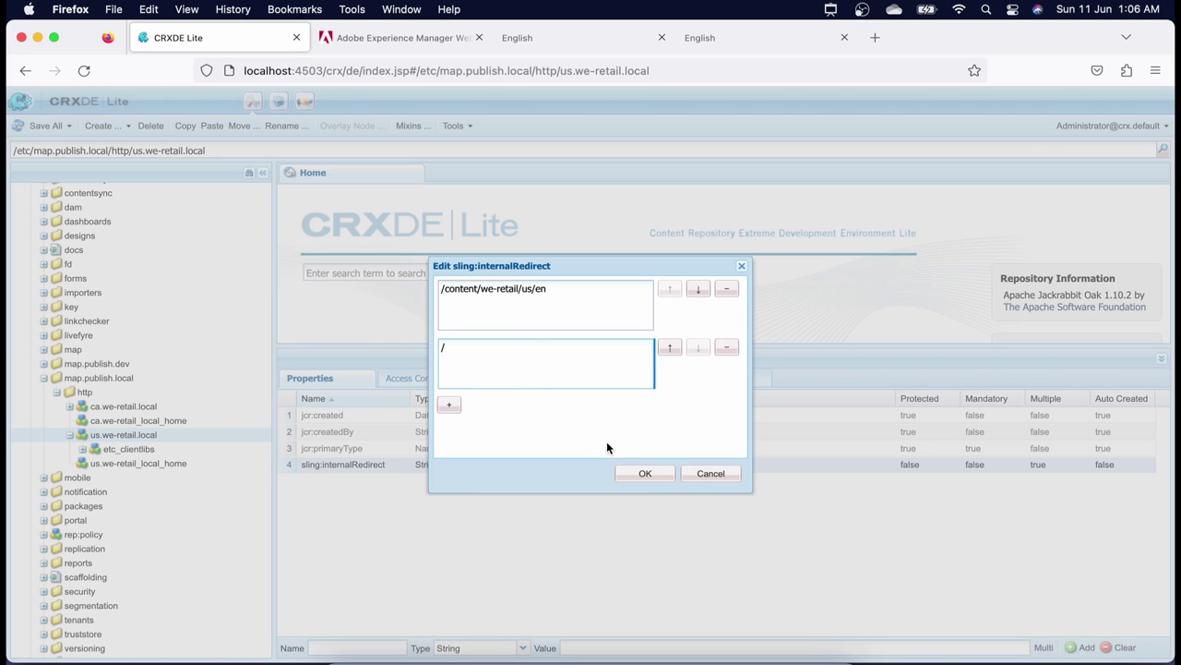
left_click(711, 475)
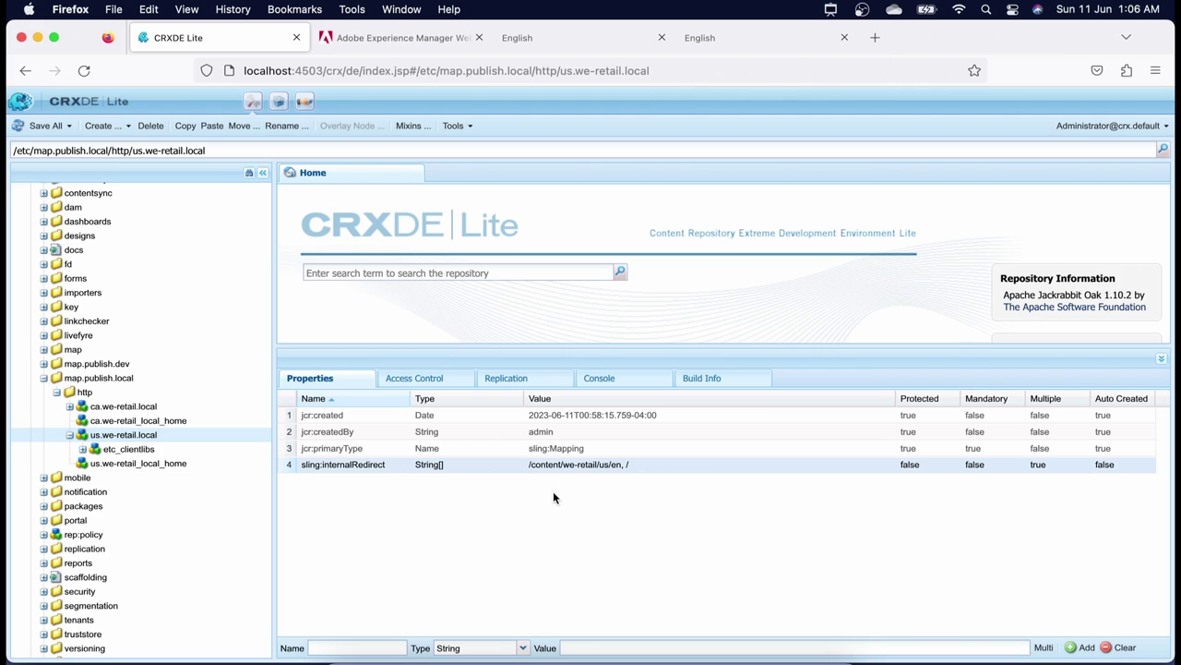
double_click(550, 465)
left_click(528, 288)
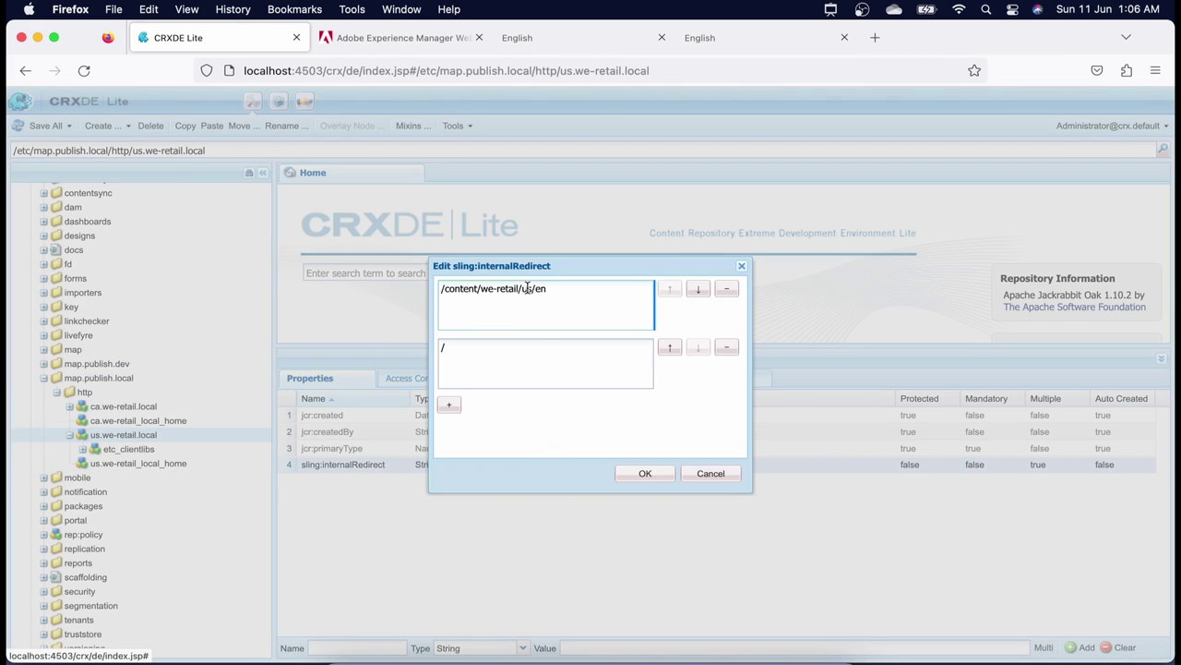
left_click(505, 352)
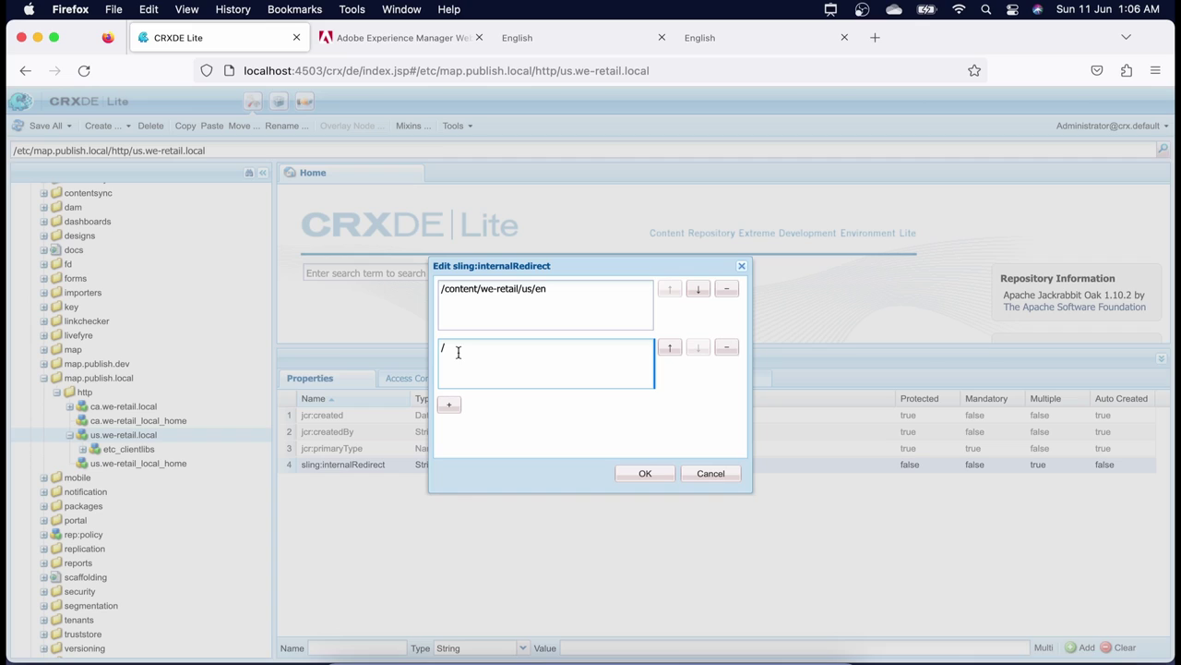
left_click(544, 288)
left_click(643, 473)
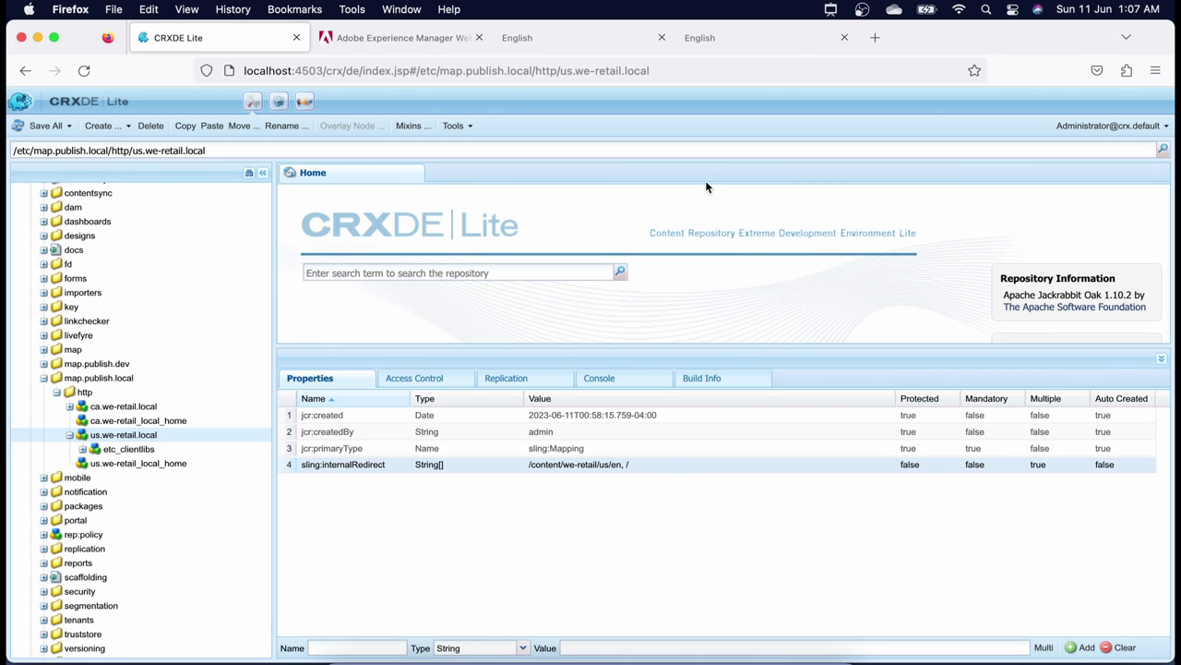
Step: Reload the ca.we-retail.local root page to test the home page mapping
left_click(575, 46)
left_click(84, 72)
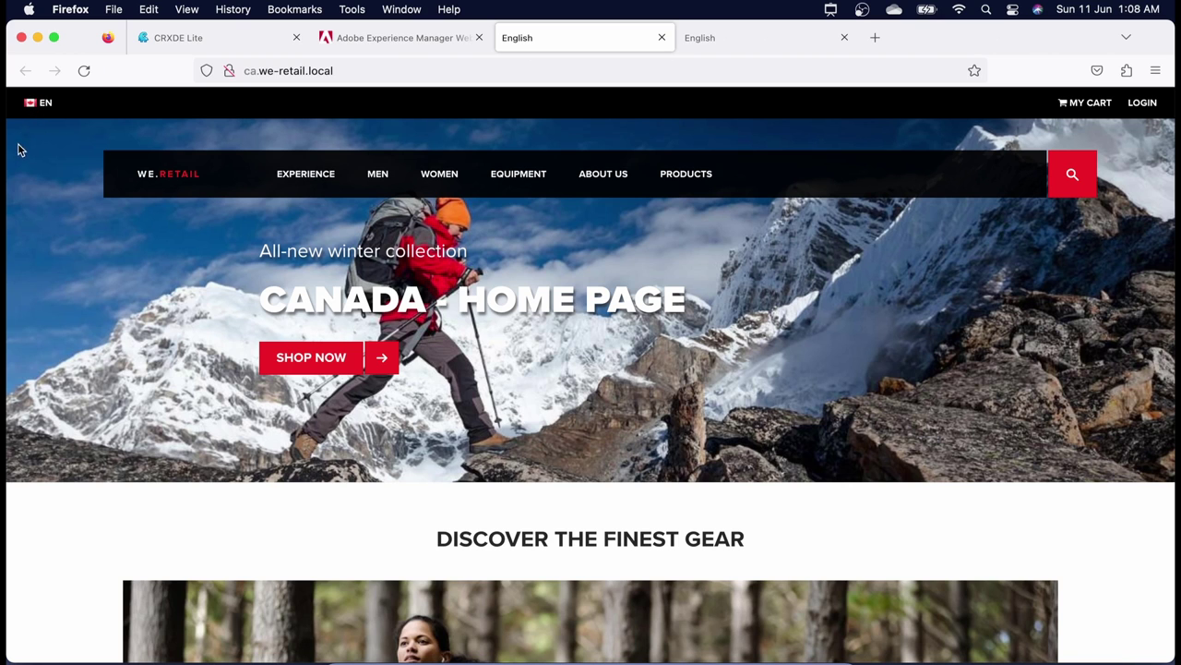
Step: Check the Canada home page heading, and reload the us.we-retail.local root page with the developer tools closed to check its heading
triple_click(280, 301)
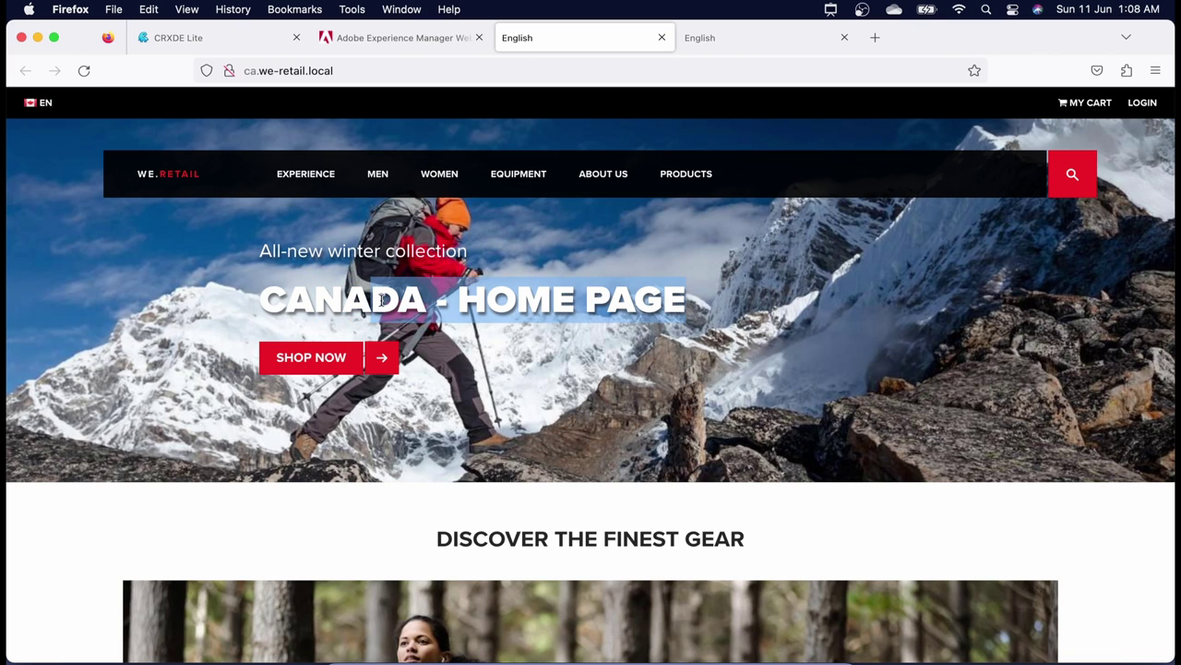
left_click_drag(686, 301, 323, 297)
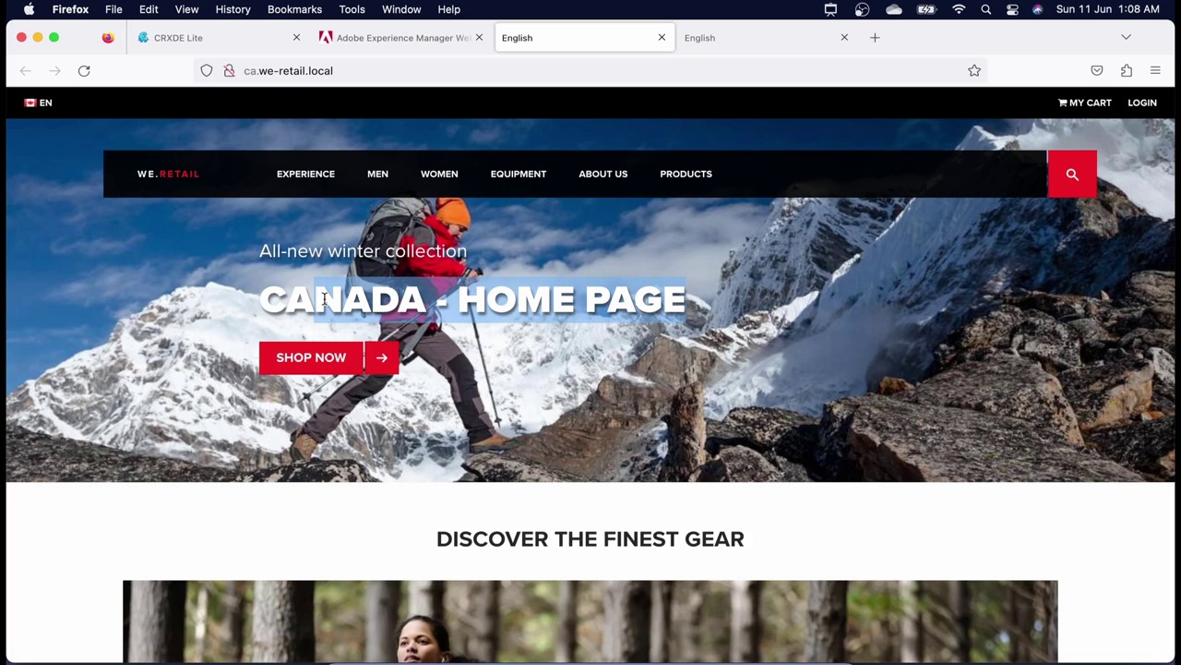
left_click(725, 40)
left_click(419, 70)
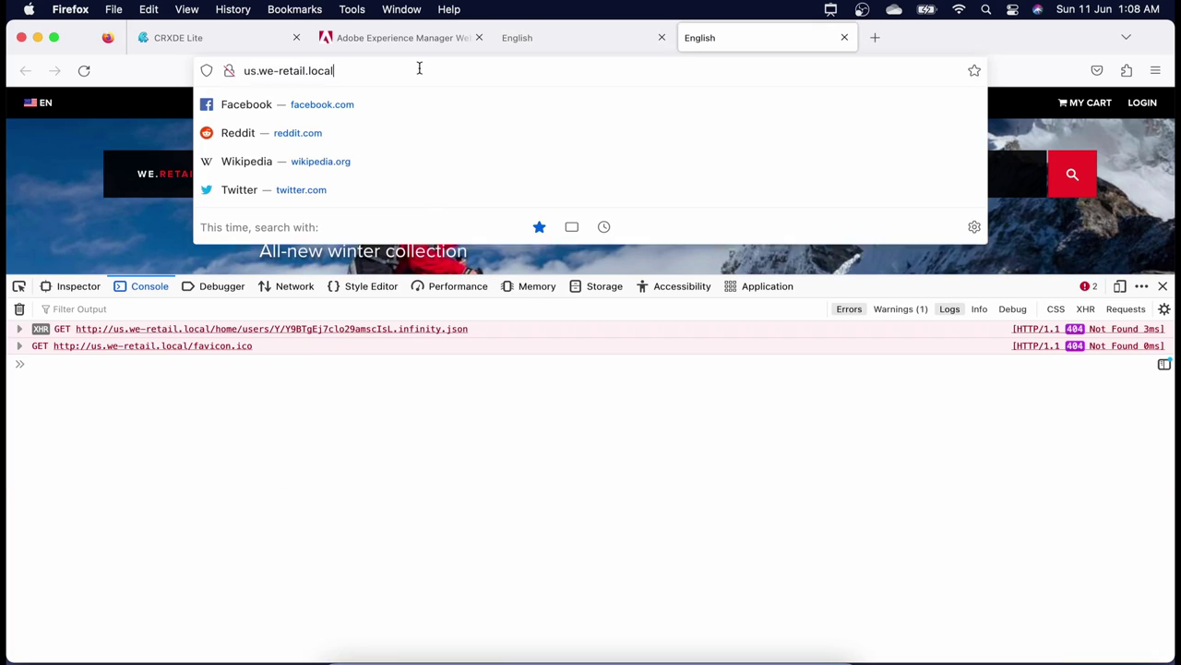
key("Return")
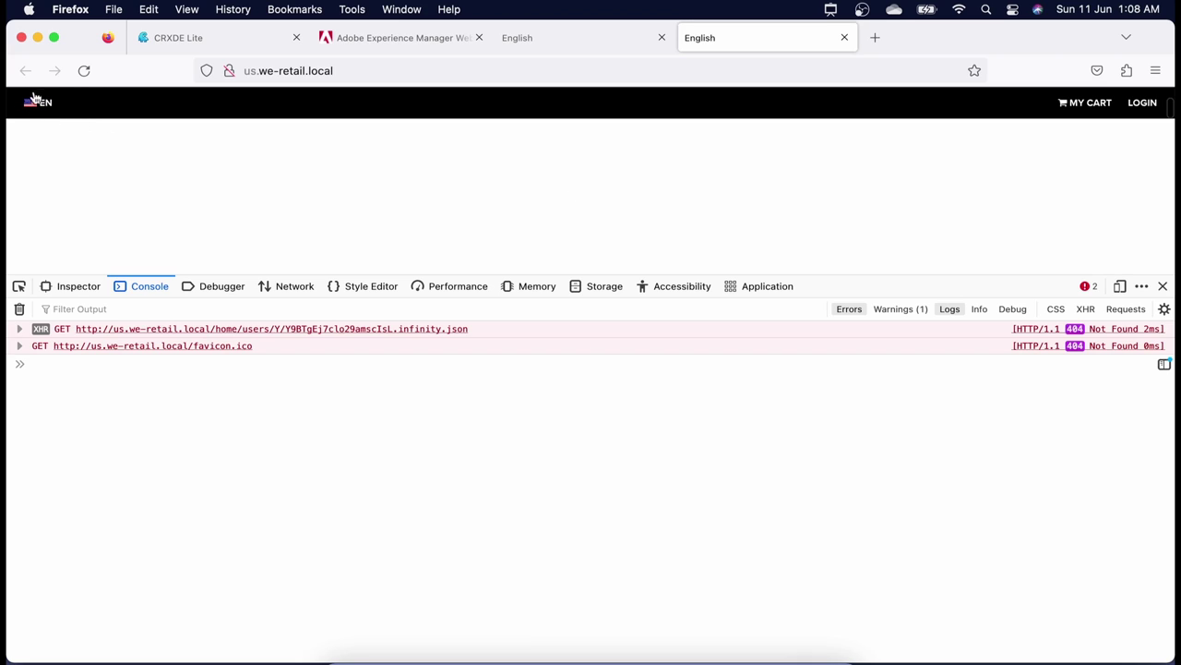
left_click(1162, 286)
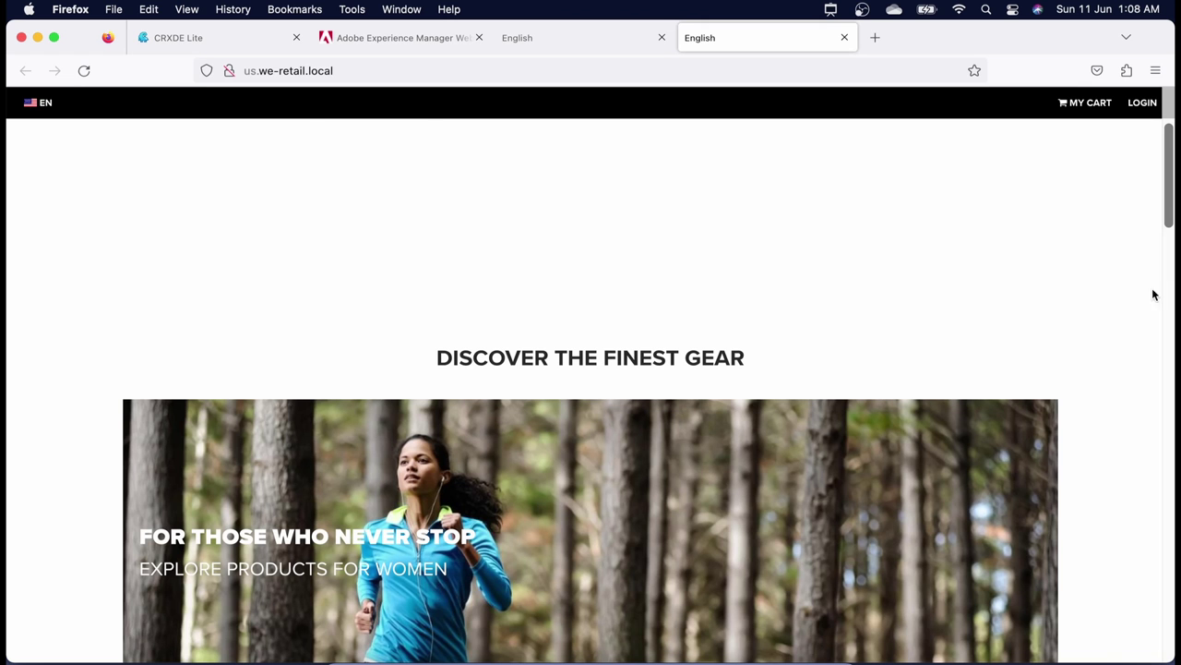
scroll(494, 263, "up", 3)
left_click_drag(263, 240, 593, 243)
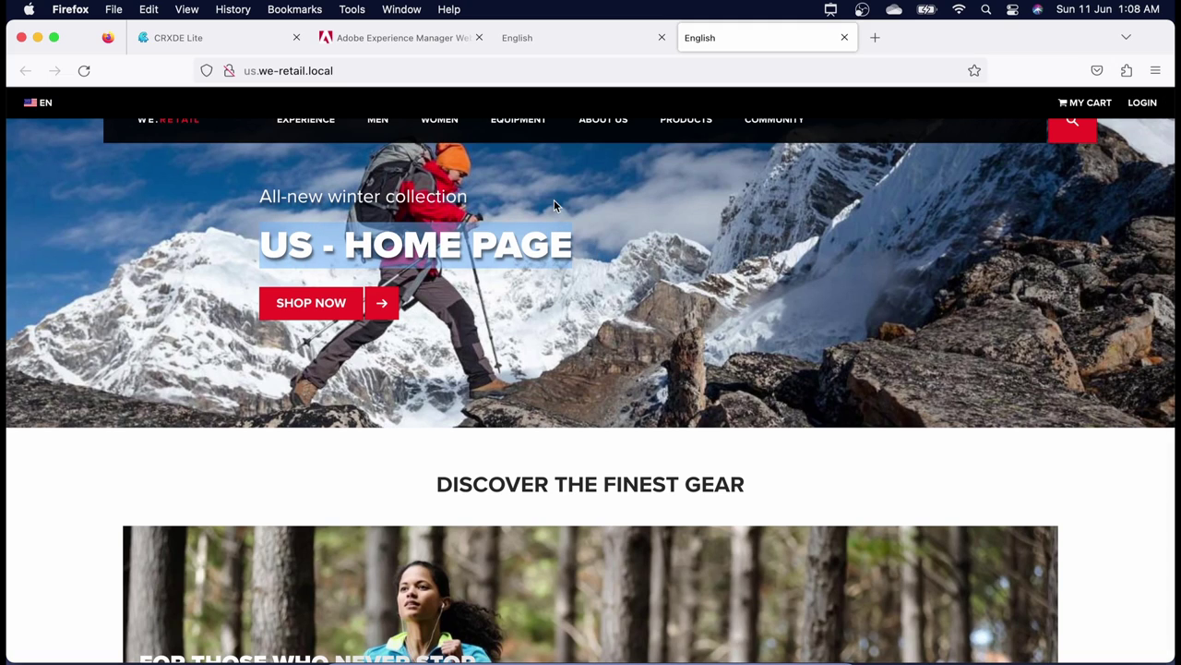
Step: In CRXDE Lite, compare the properties of the US and Canada home mapping nodes with those of the us.we-retail.local node
left_click(246, 40)
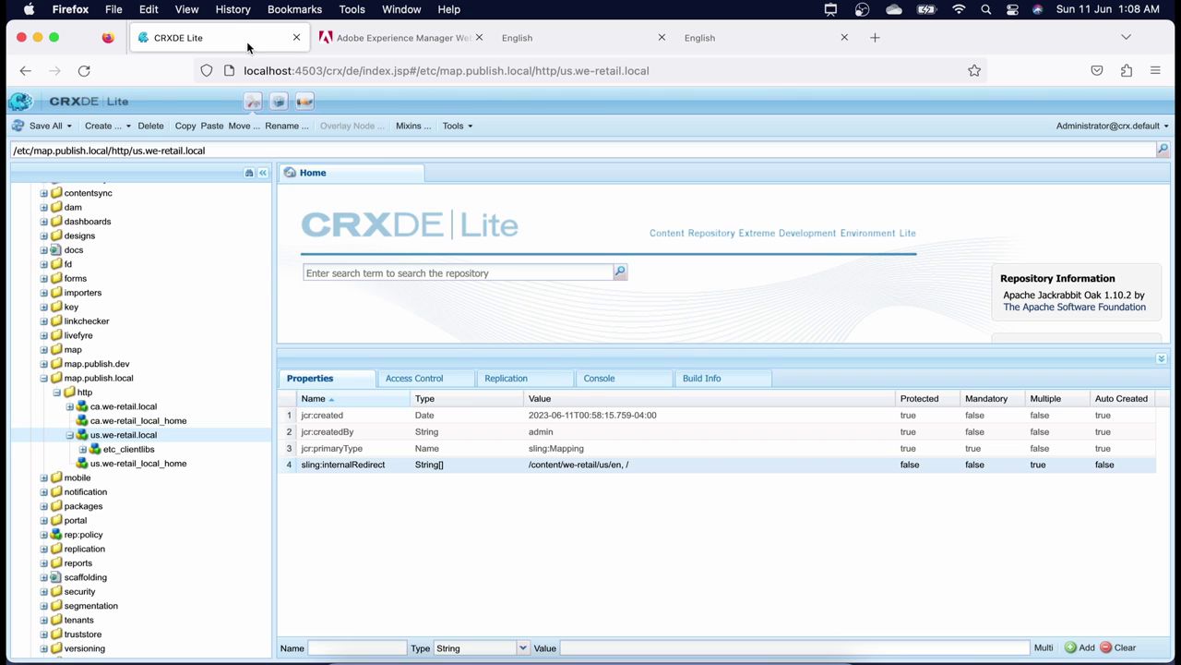
left_click(151, 464)
left_click(140, 421)
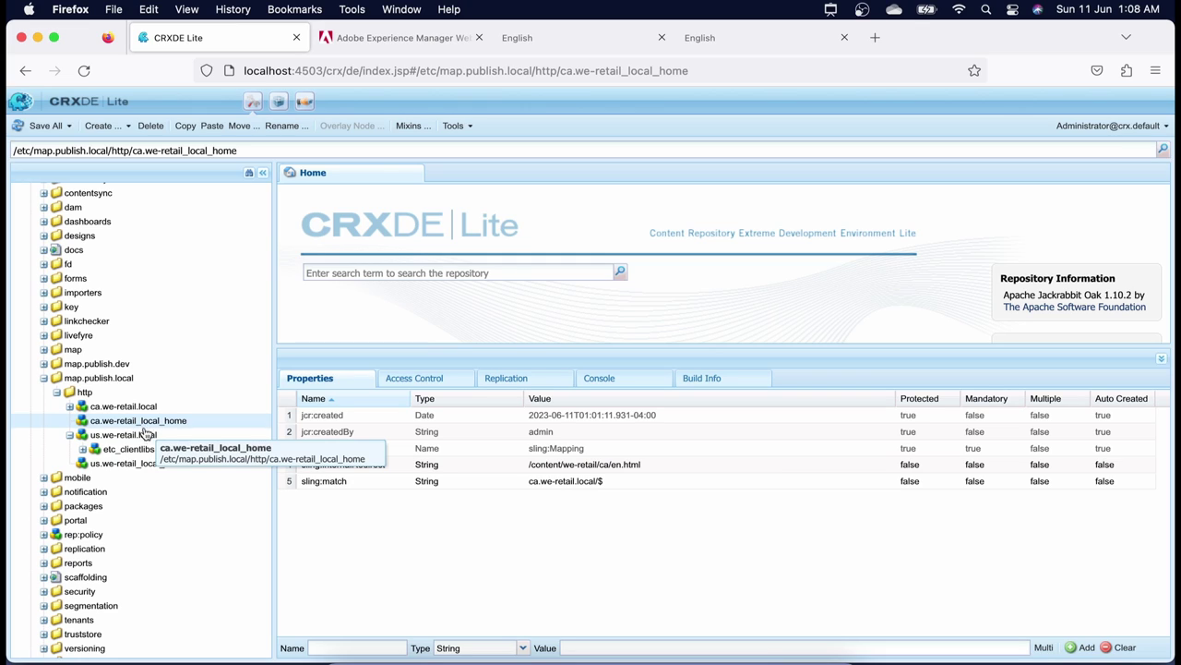
left_click(129, 437)
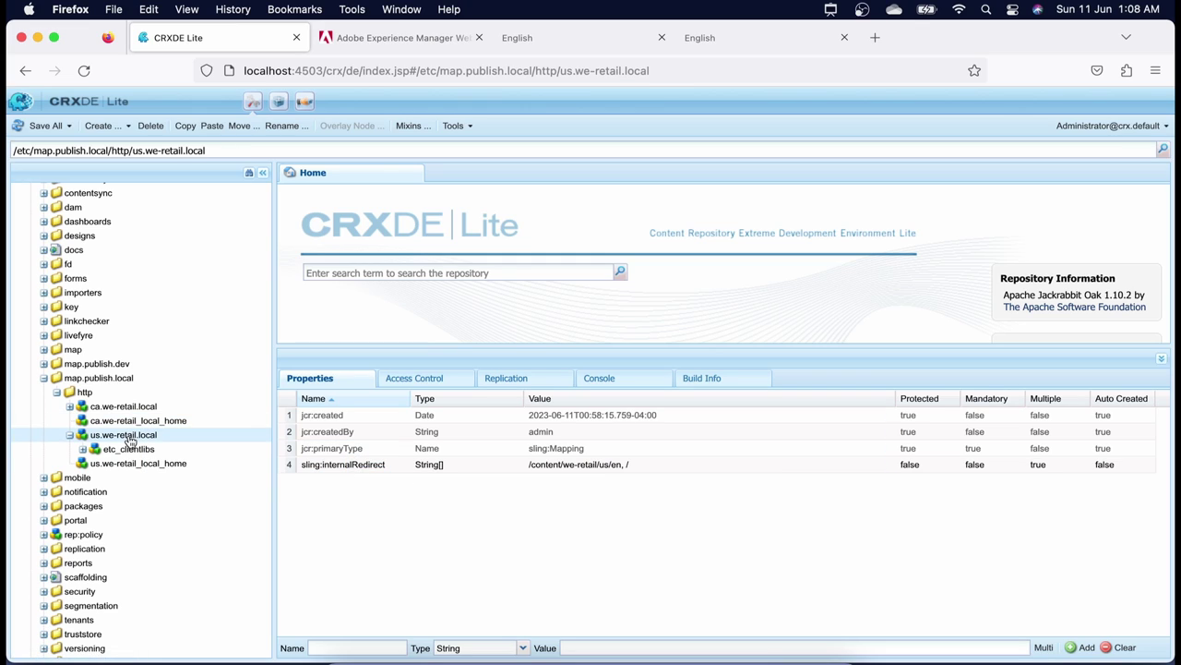
Step: Open us.we-retail.local/women.html in the US site tab to test the internal redirect for inner pages
left_click(746, 25)
left_click(378, 62)
left_click(378, 62)
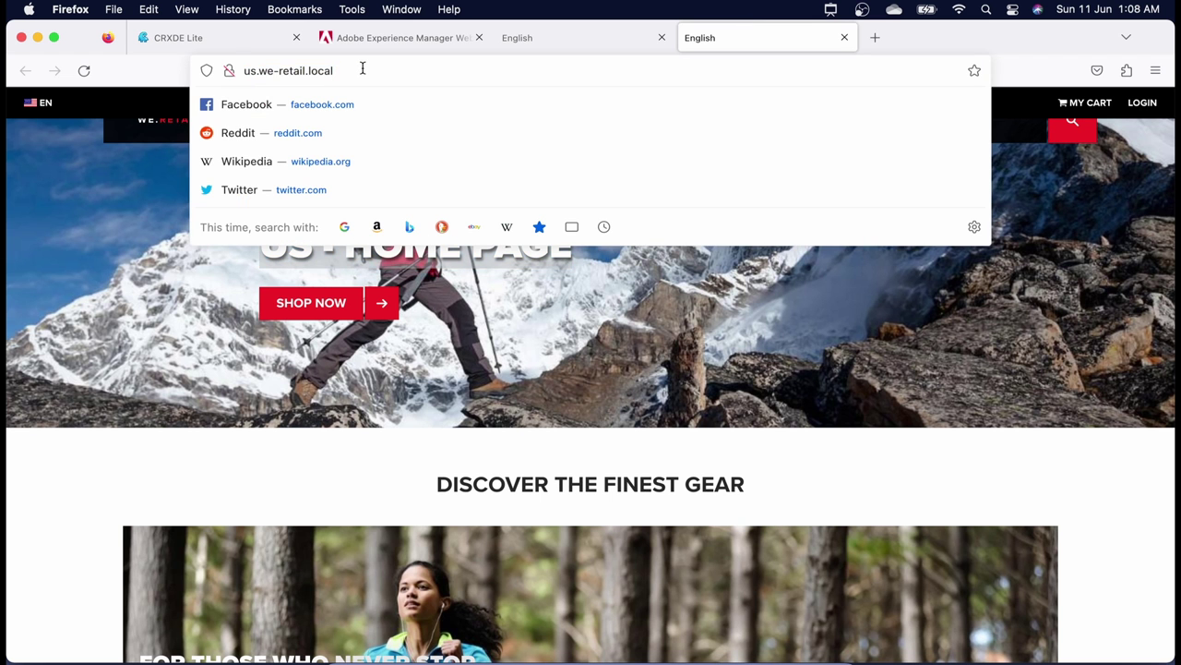
type("/m")
key("BackSpace")
key("BackSpace")
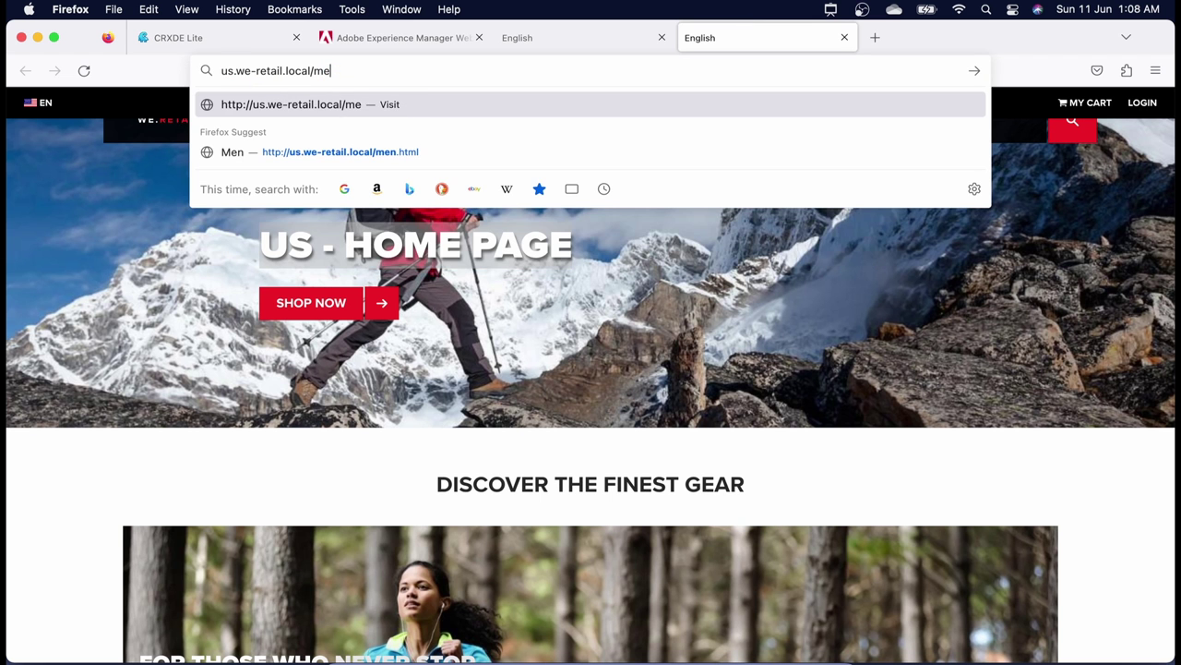
type("wom")
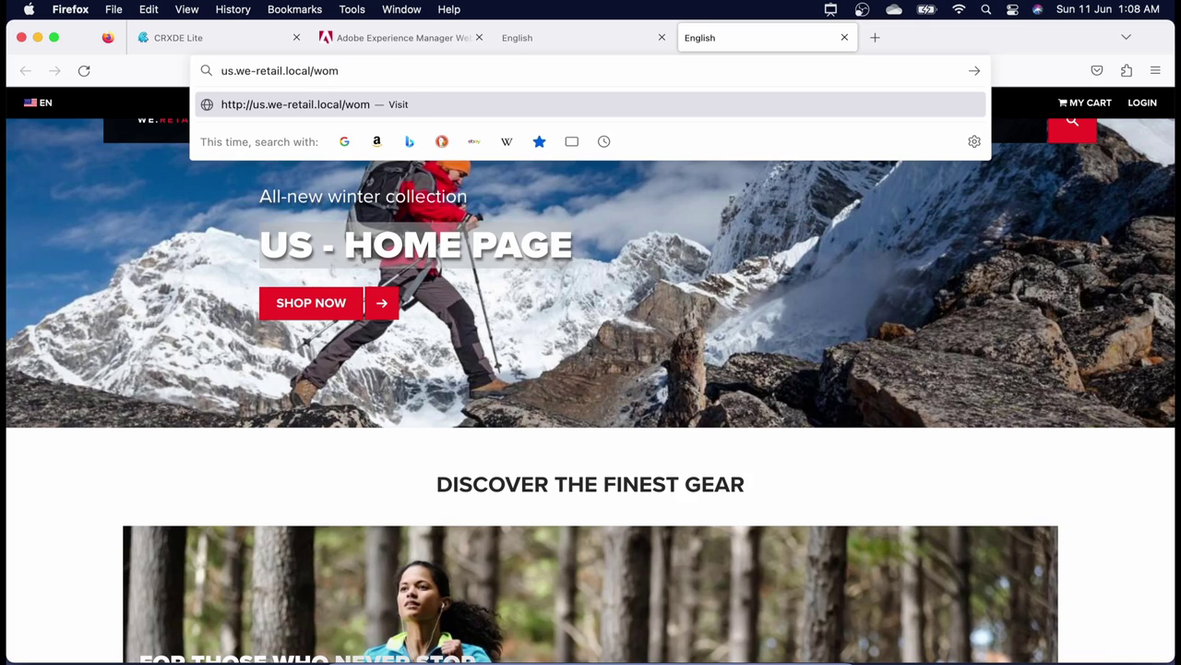
type("en.html")
key("Return")
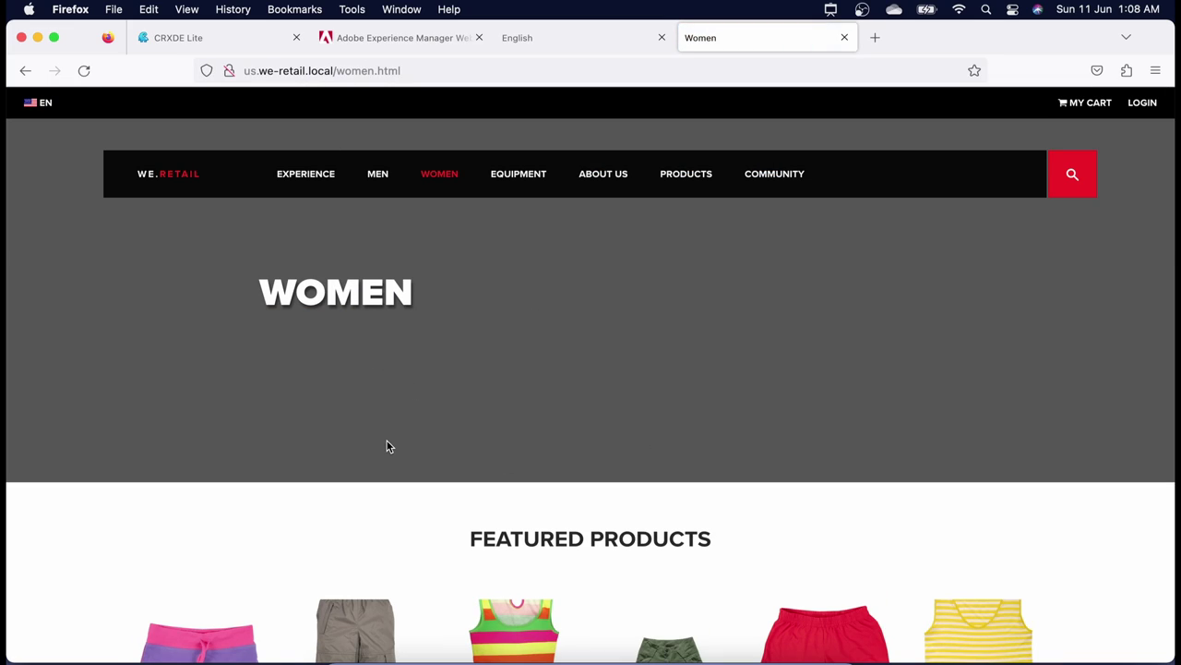
left_click(214, 37)
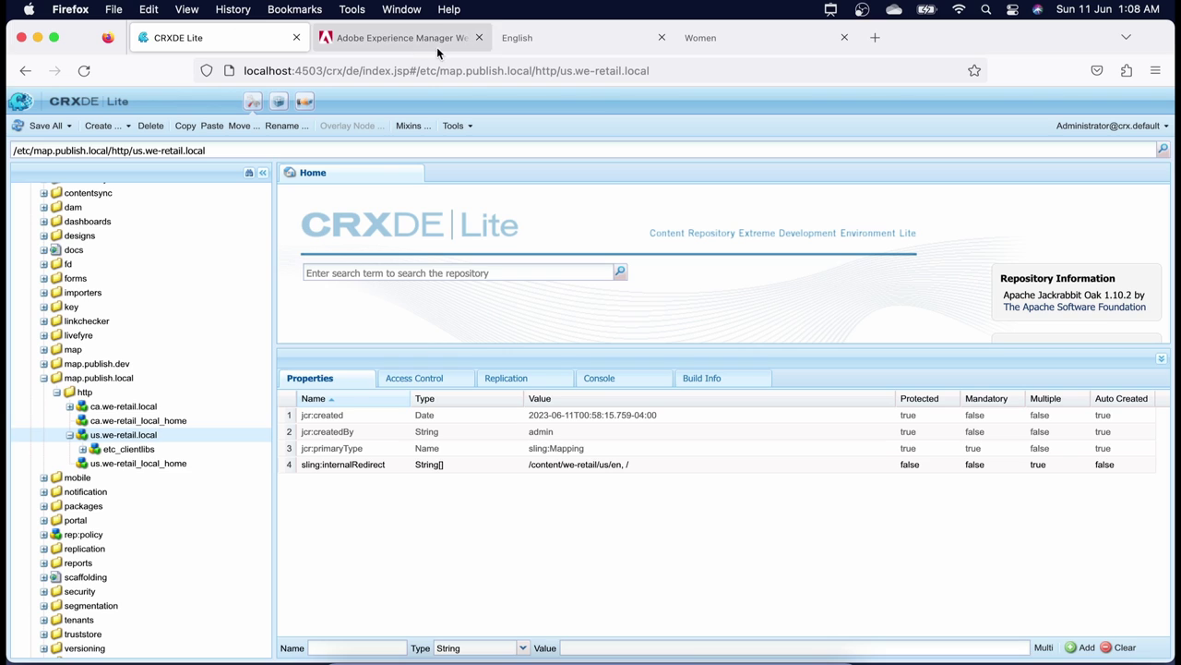
left_click(548, 37)
left_click(736, 41)
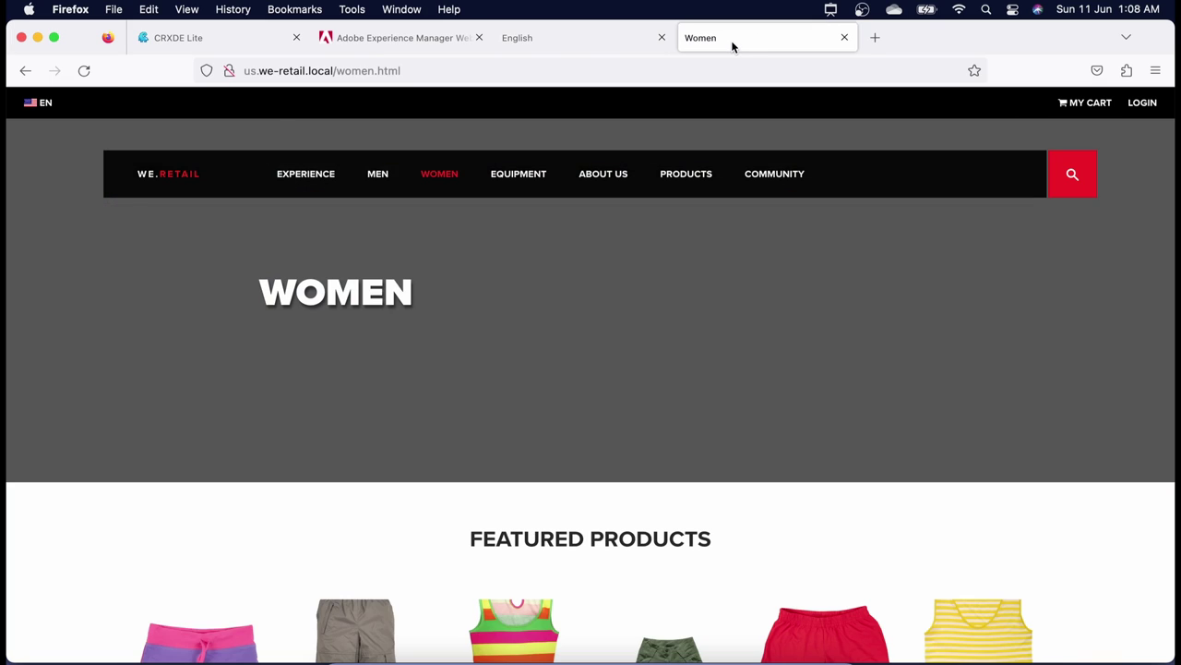
left_click(212, 39)
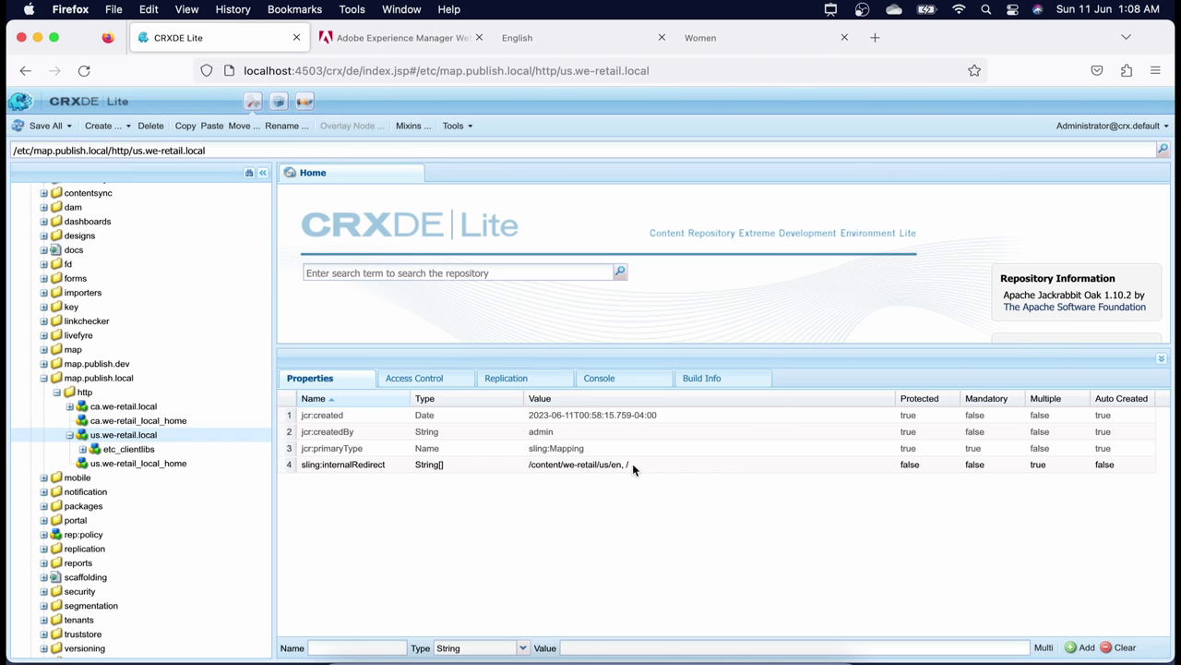
double_click(570, 466)
left_click(569, 293)
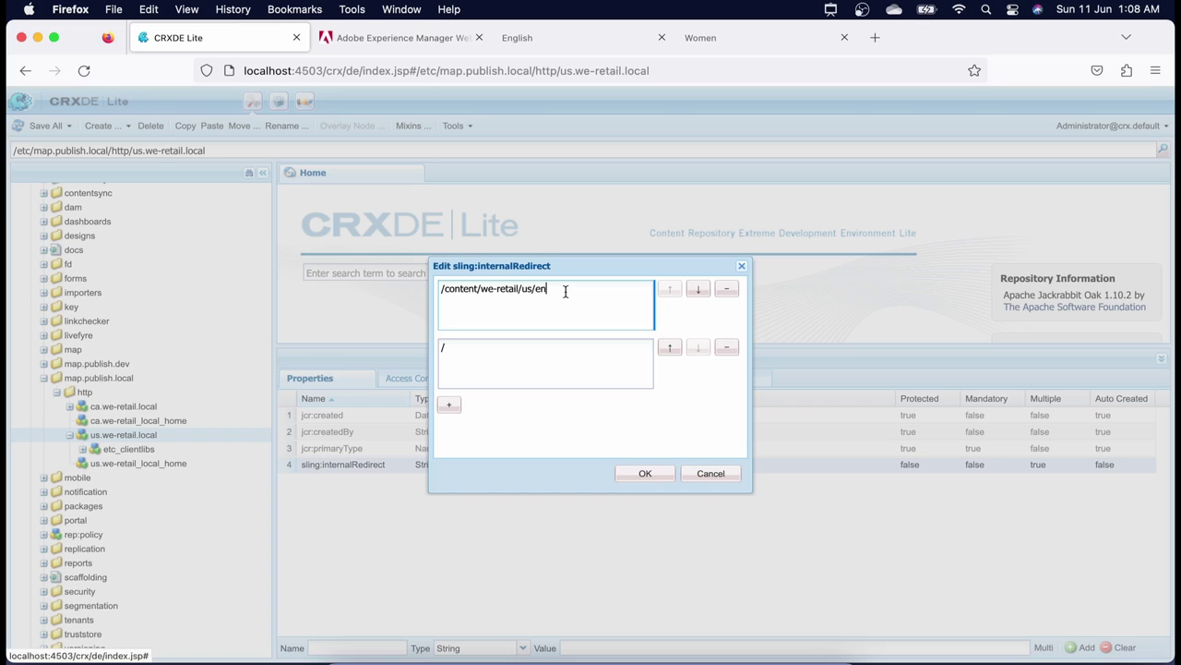
type("/")
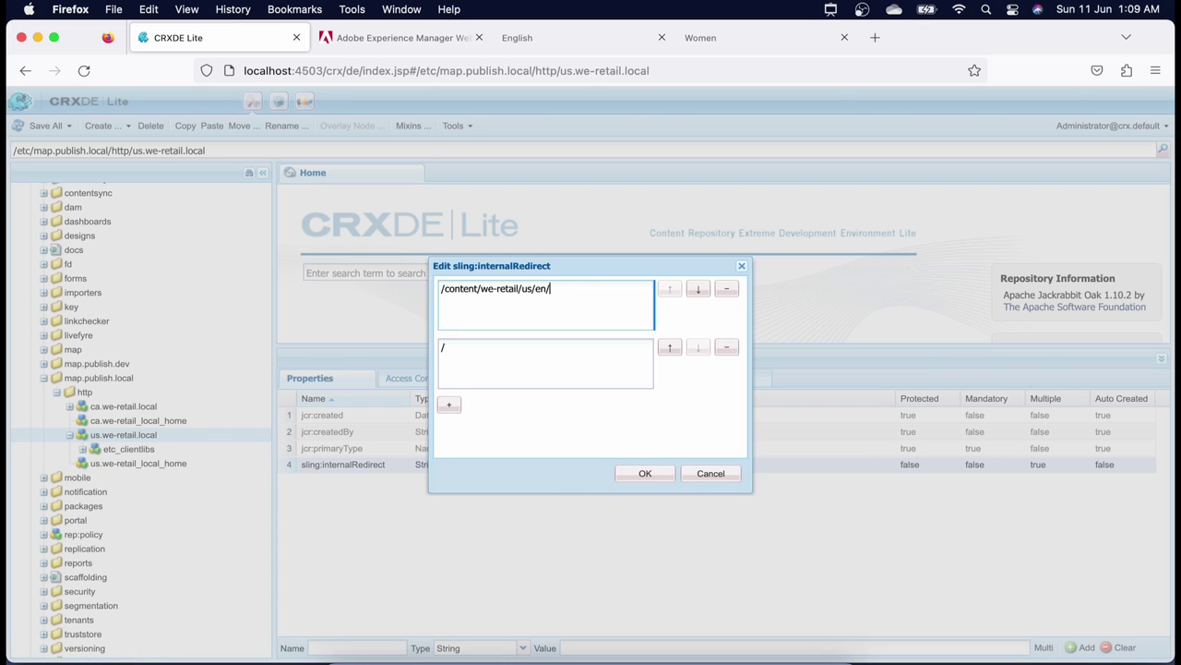
type("wo")
key("BackSpace")
key("BackSpace")
key("BackSpace")
left_click(711, 472)
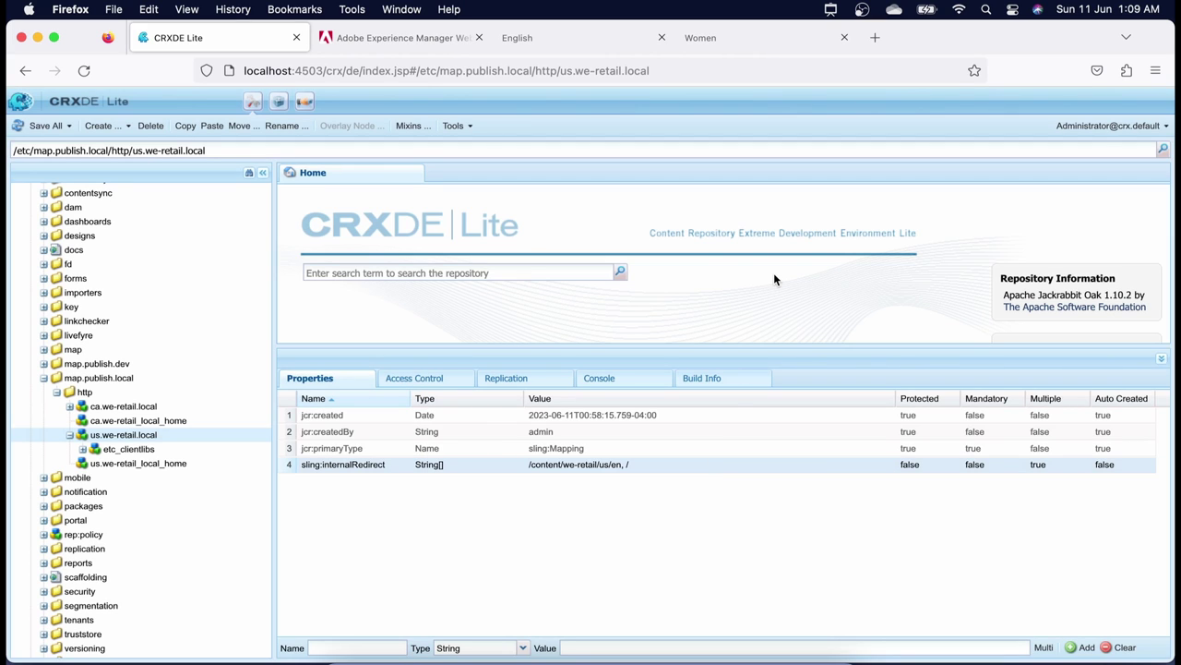
Step: Follow the About Us link from the US Women page, examine the content path in its address, and return to the Women page
key("super+9")
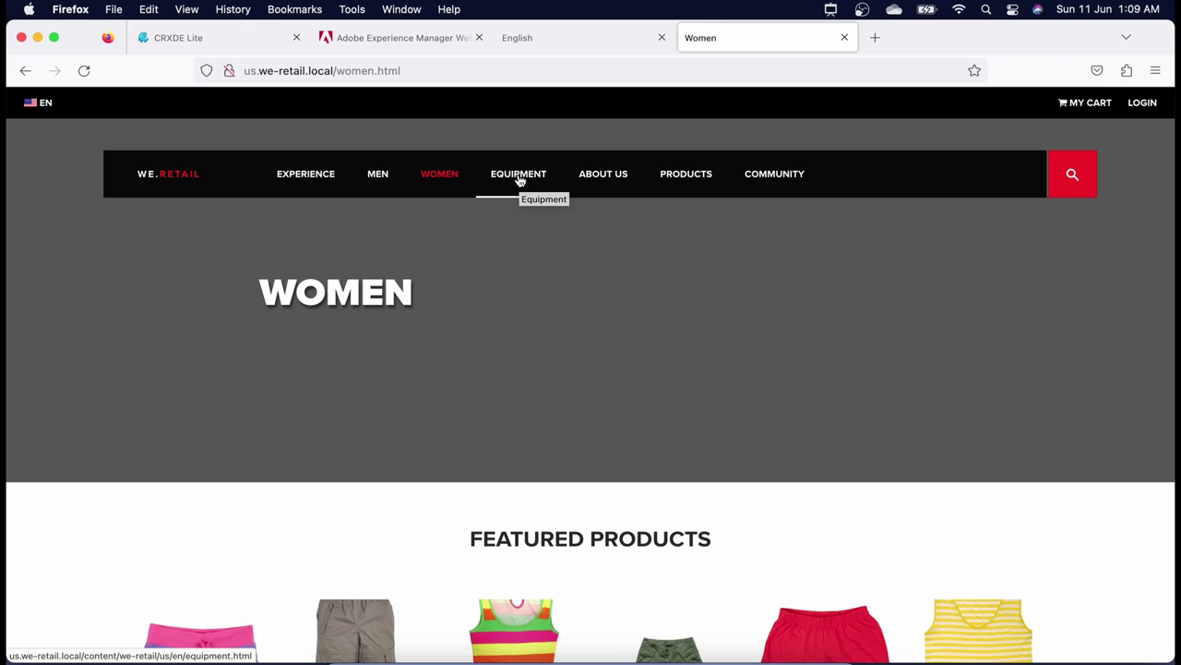
left_click(602, 179)
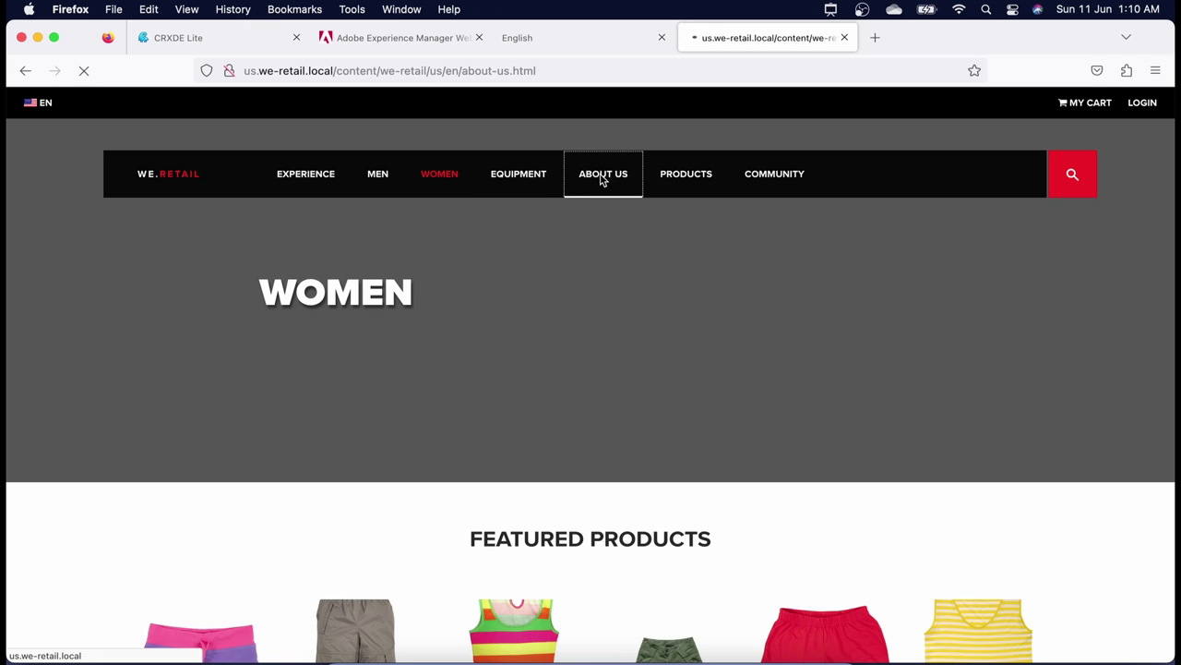
left_click_drag(336, 71, 557, 84)
left_click(25, 71)
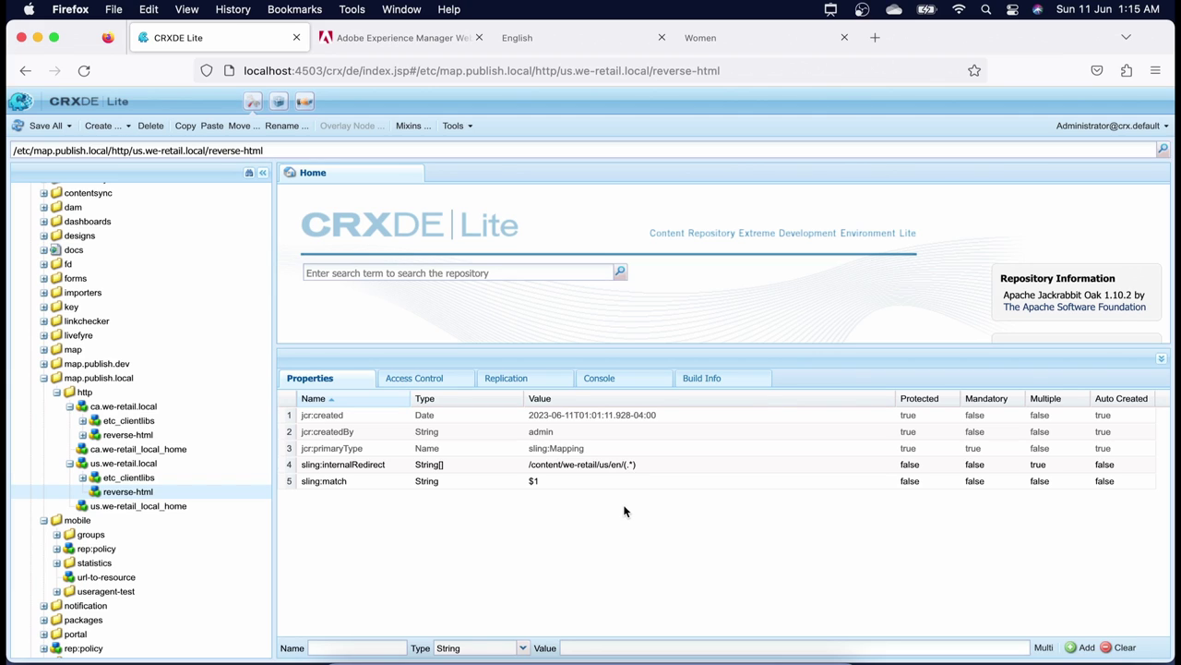
Step: Reload the US Women page and follow the Men, Equipment, About Us and Products navigation links to test the rewritten URLs
left_click(711, 43)
left_click(83, 71)
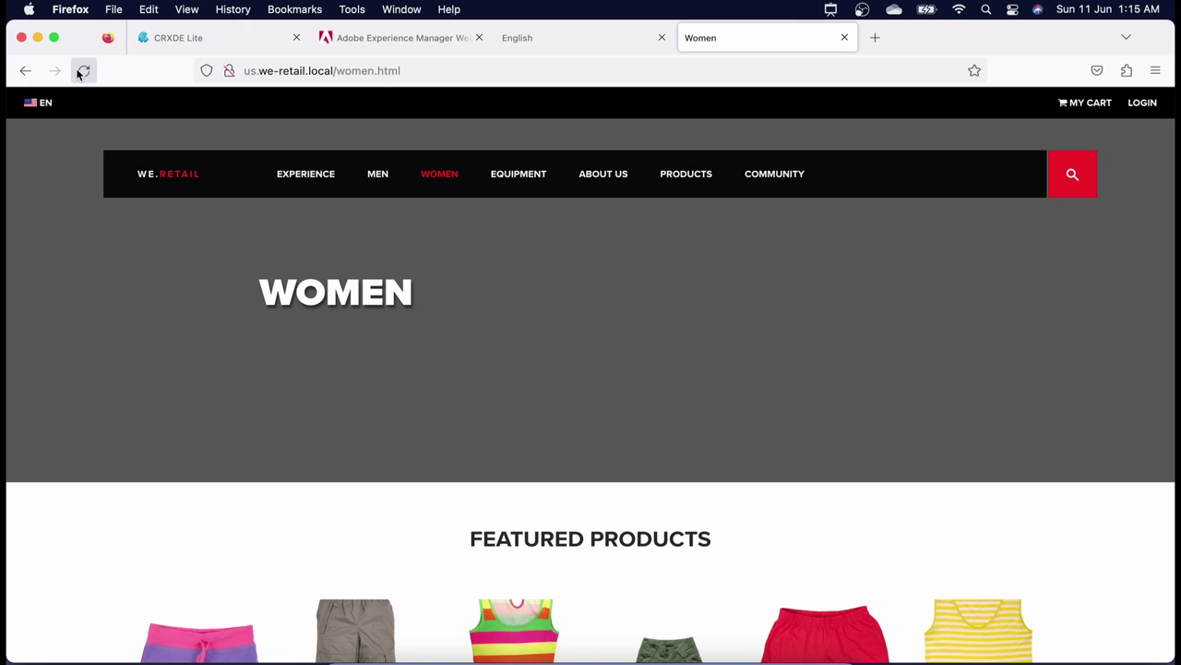
mouse_move(291, 179)
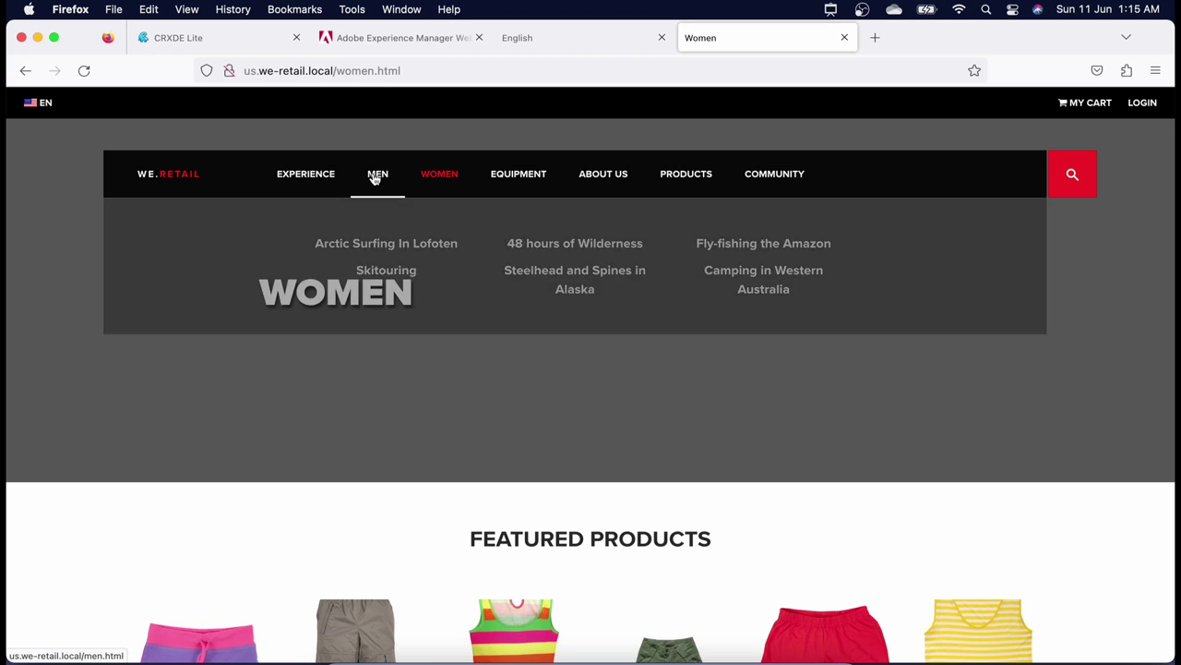
left_click(376, 177)
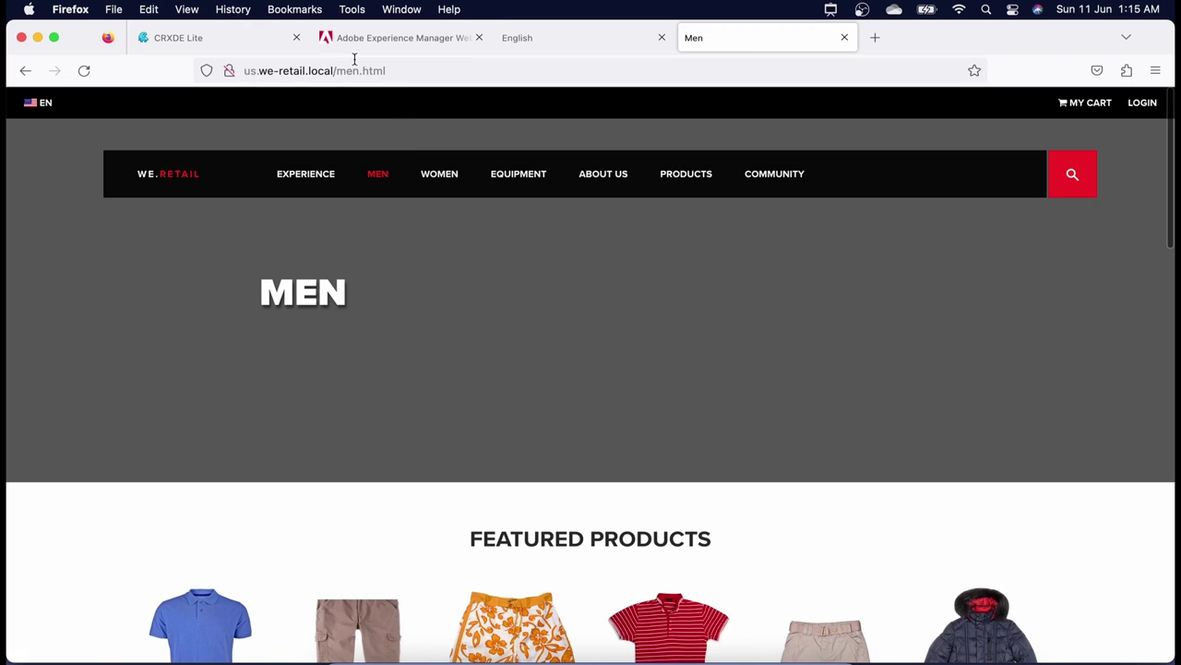
left_click(531, 182)
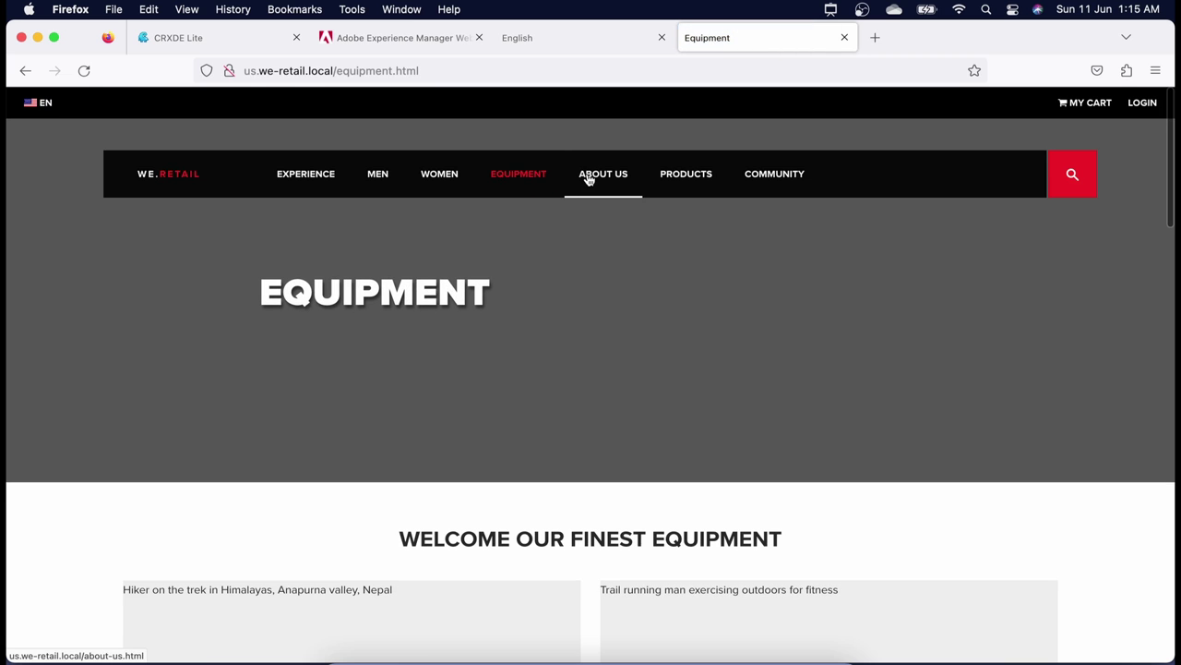
left_click(588, 175)
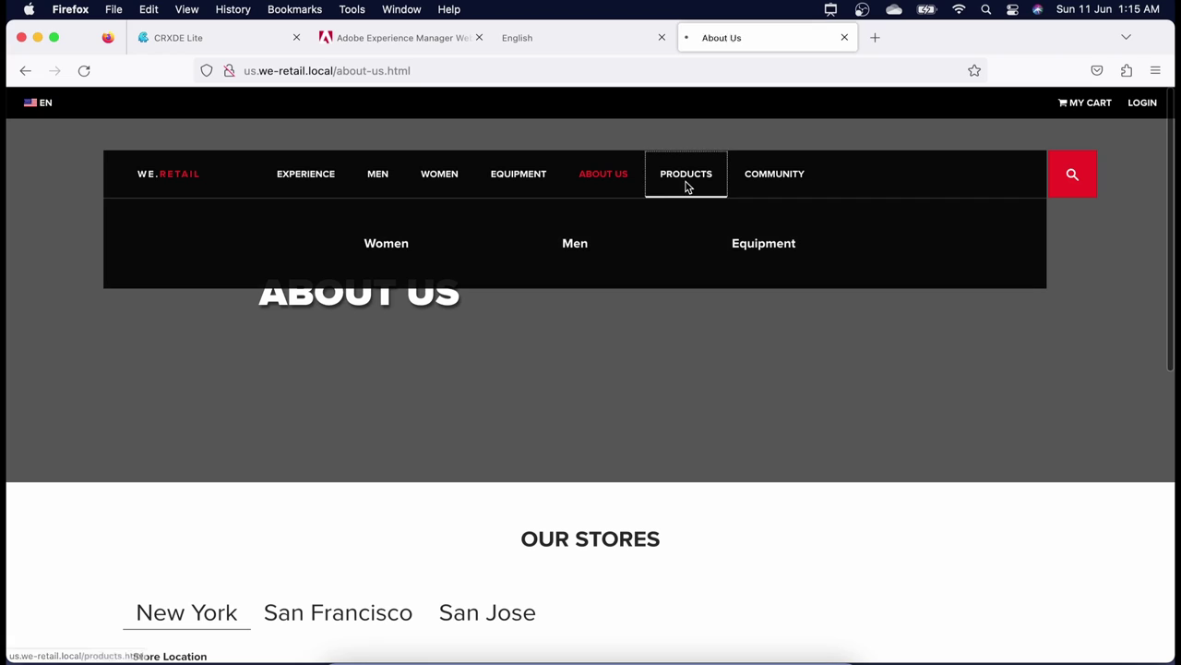
left_click(685, 187)
Step: Open the Men and Equipment subpages under Products on the US site to test the rewritten URLs of nested pages
mouse_move(673, 177)
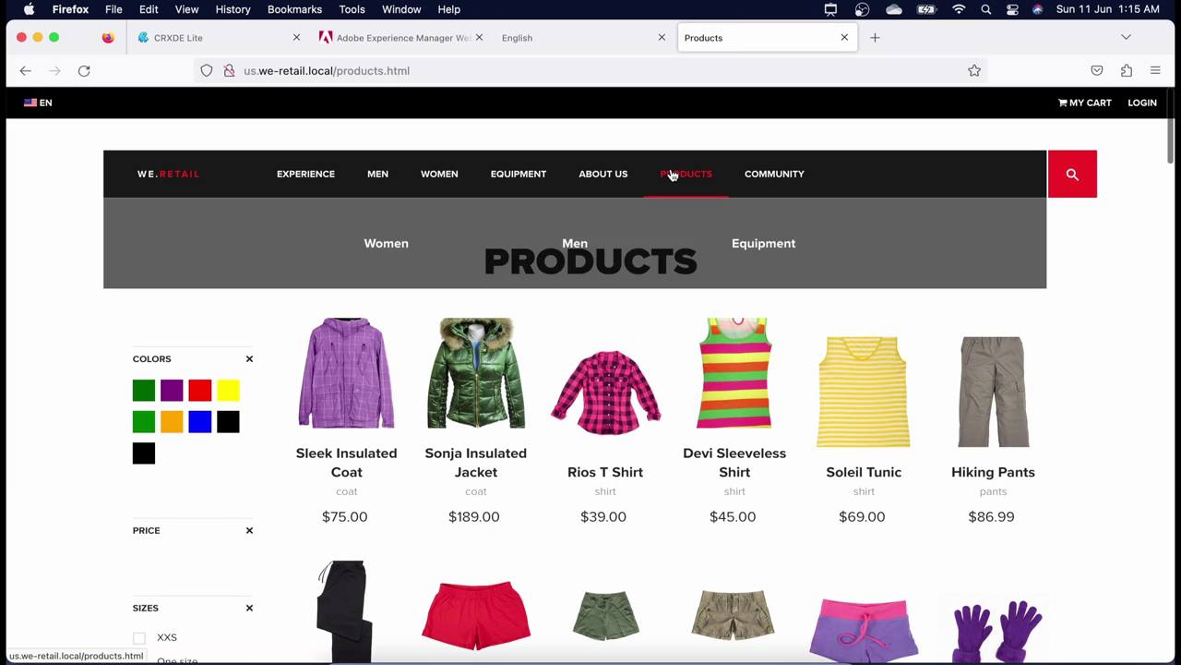
left_click(578, 242)
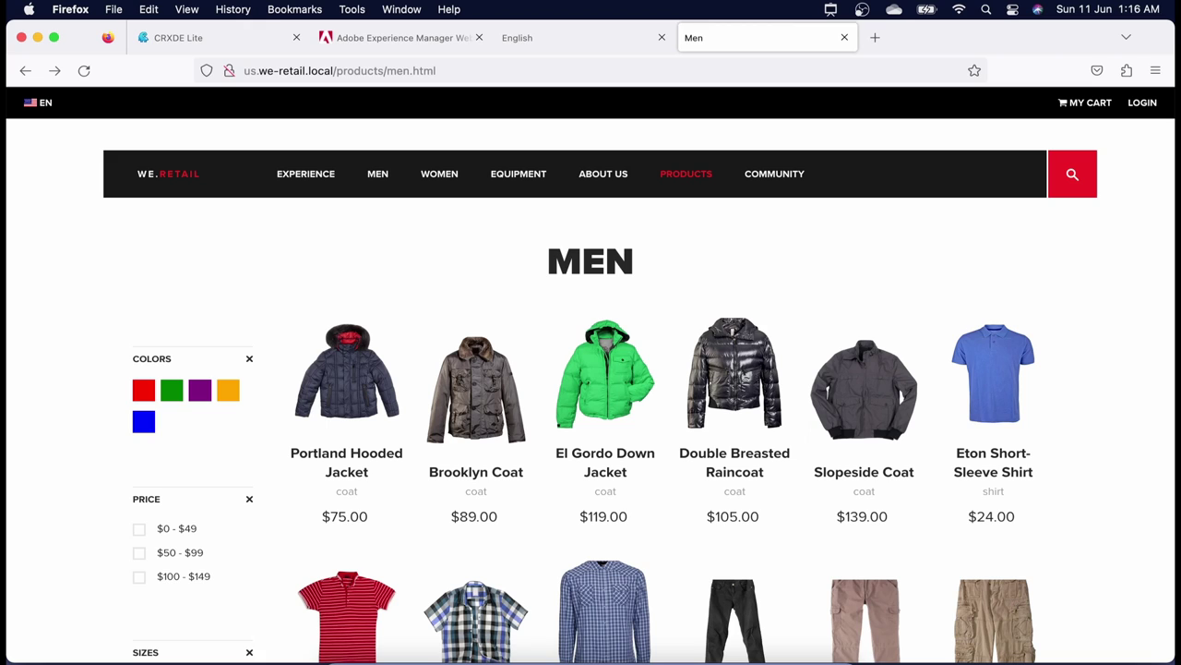
left_click(453, 73)
key("Escape")
left_click(666, 145)
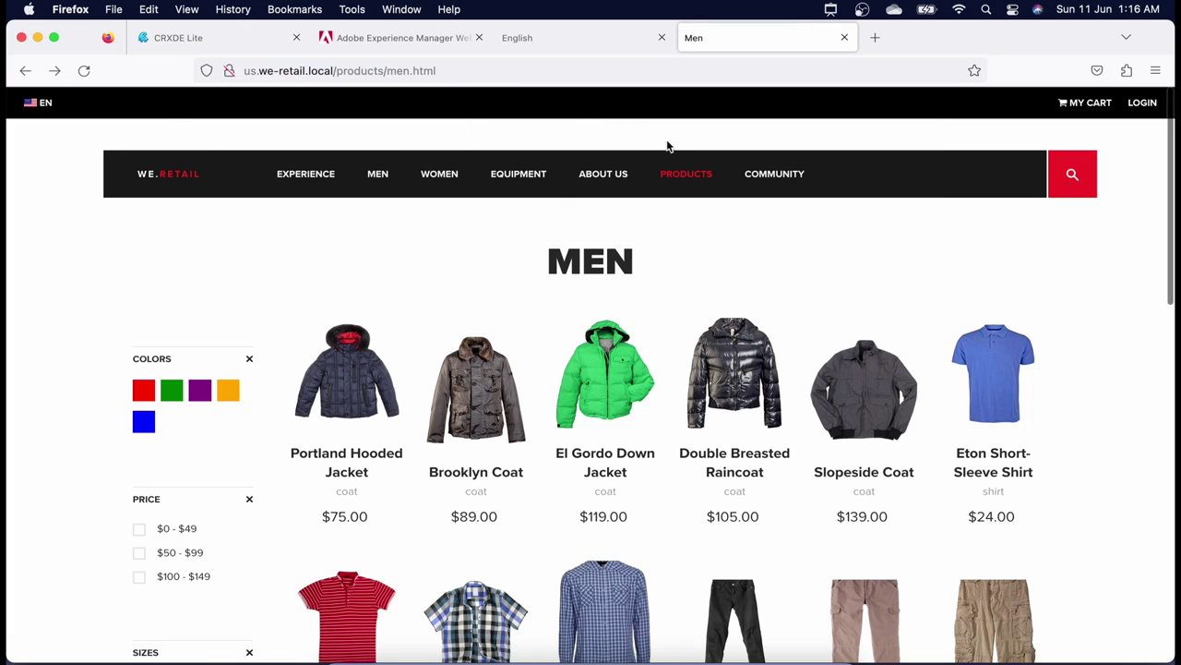
mouse_move(683, 183)
left_click(744, 251)
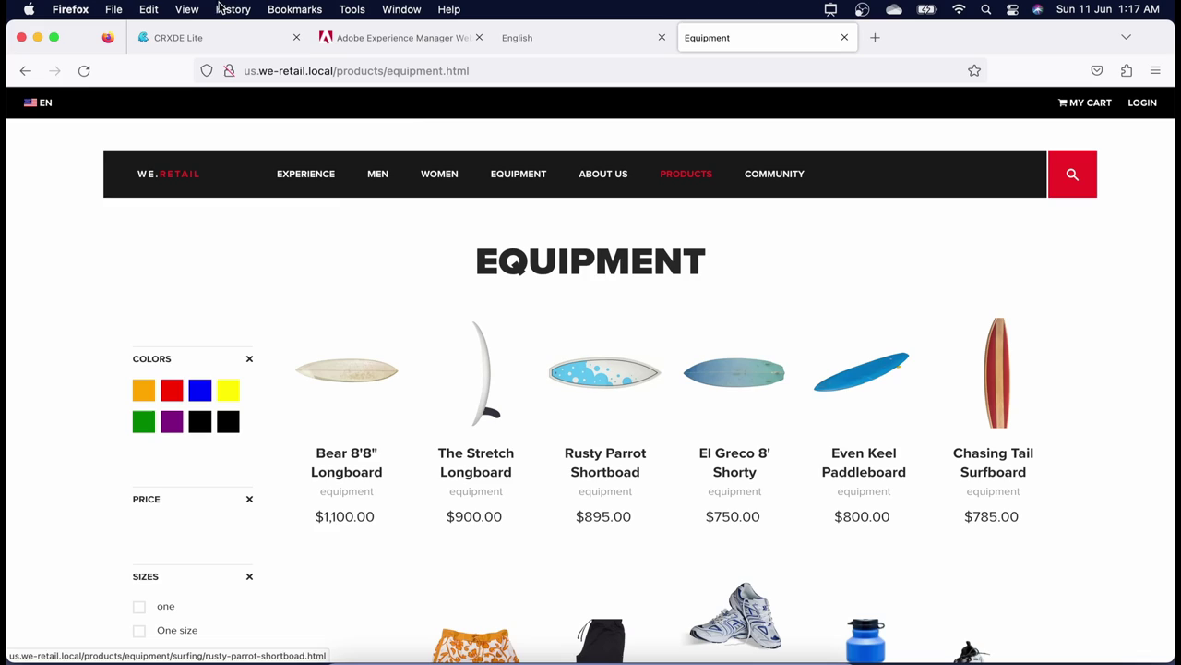
left_click(175, 38)
scroll(130, 427, "down", 1)
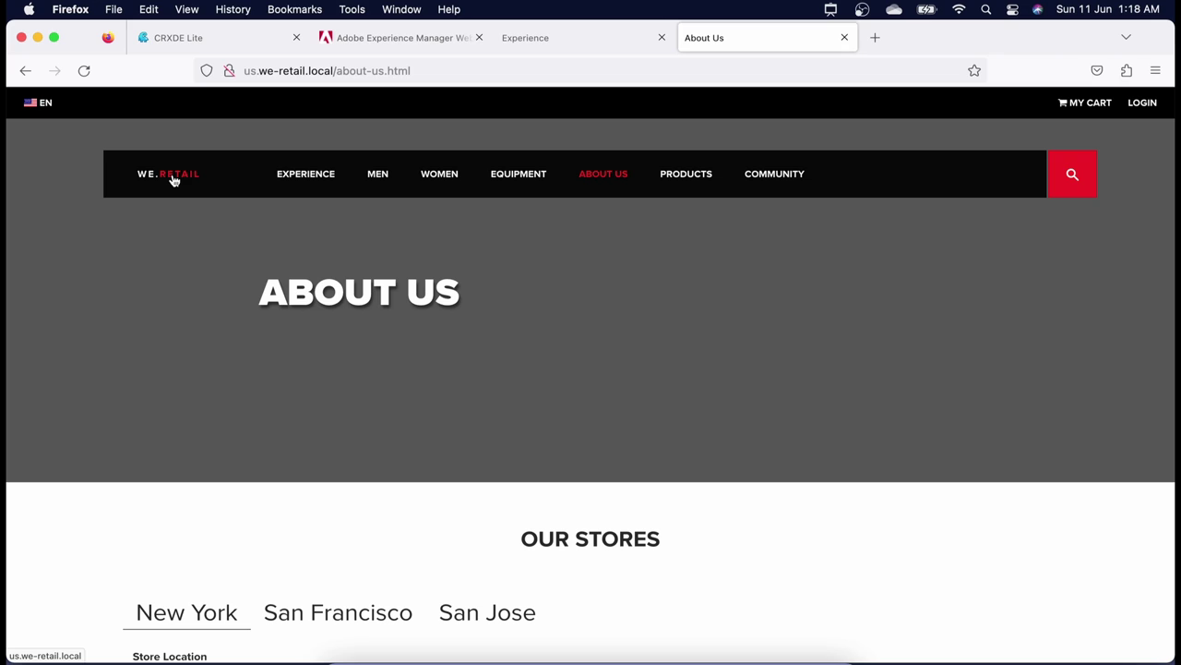
Step: Copy the us.we-retail.local domain from the About Us page's address and open it in a new tab to check the home page
left_click_drag(337, 71, 187, 72)
key("super+c")
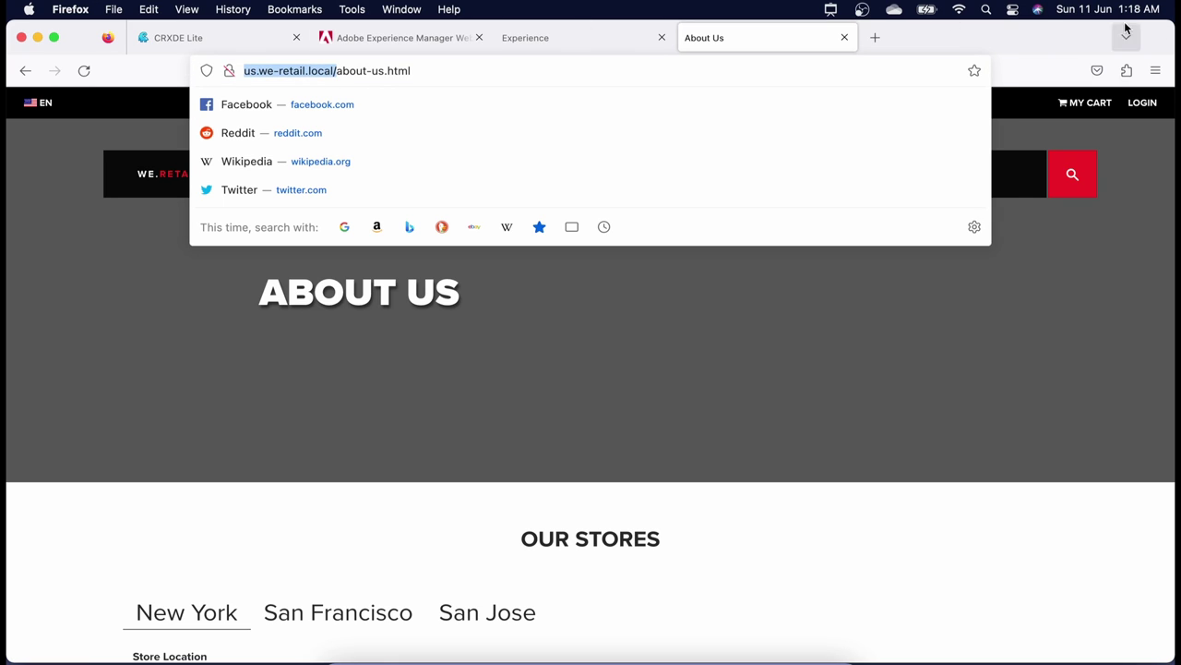
left_click(875, 37)
left_click(805, 68)
key("super+v")
key("Return")
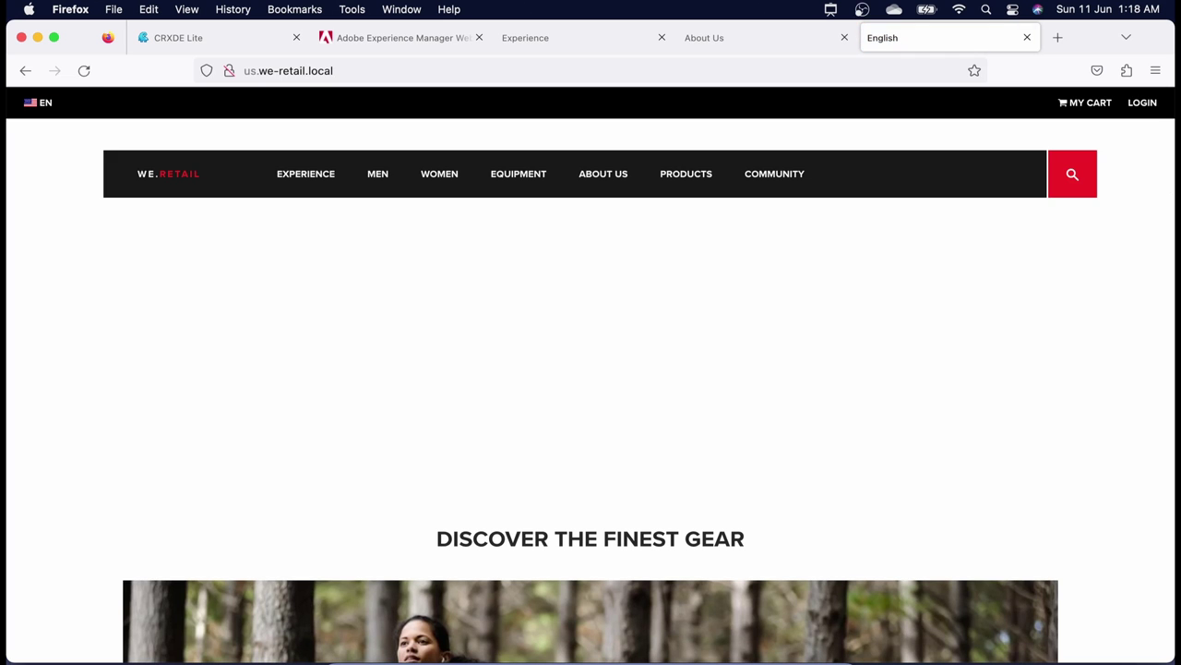
left_click(346, 65)
left_click(349, 67)
left_click_drag(349, 67, 210, 68)
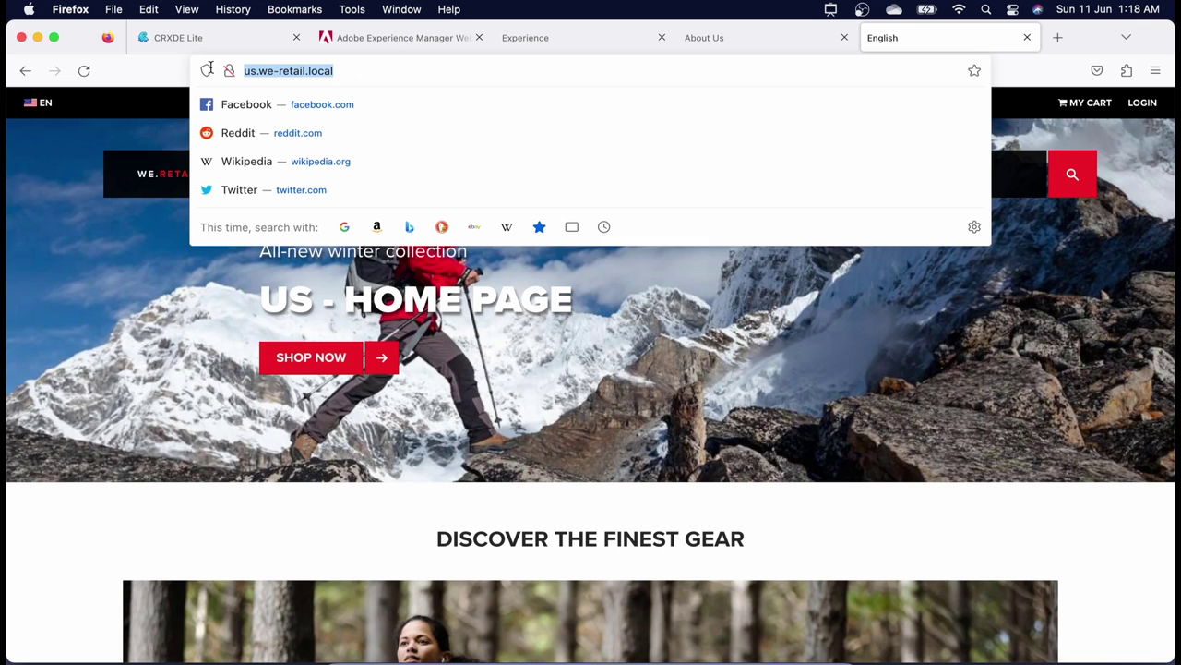
Step: Check the WE.RETAIL logo link on the US home page, and examine the us.we-retail_local_home mapping's properties in CRXDE Lite
left_click(175, 178)
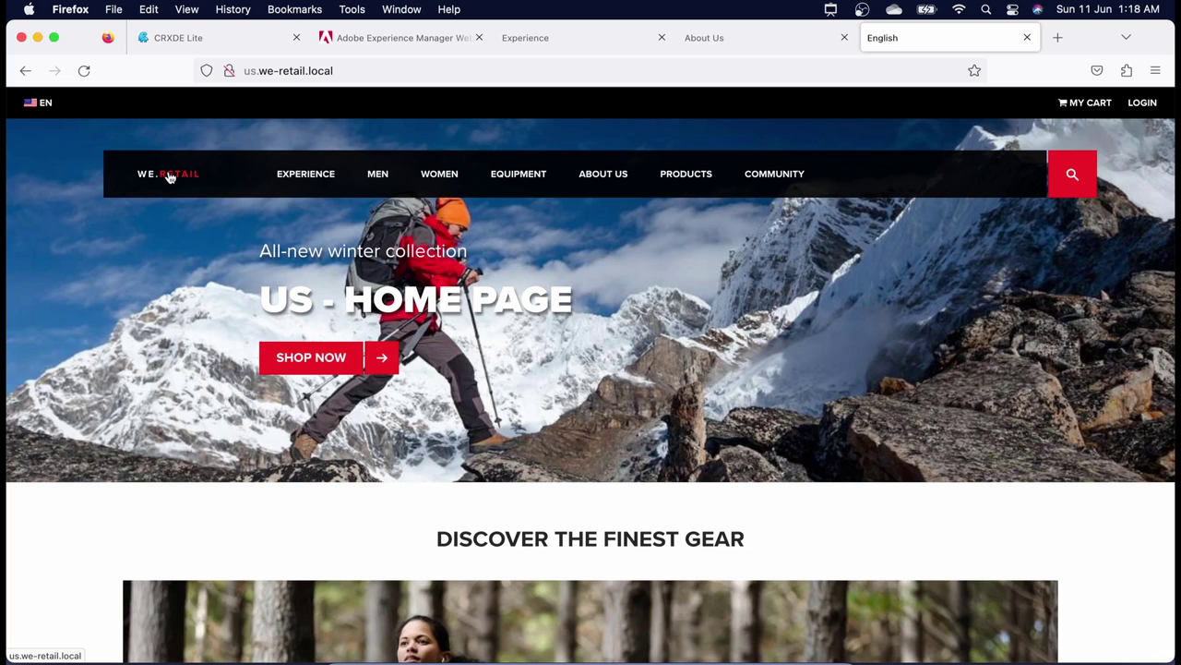
left_click(195, 38)
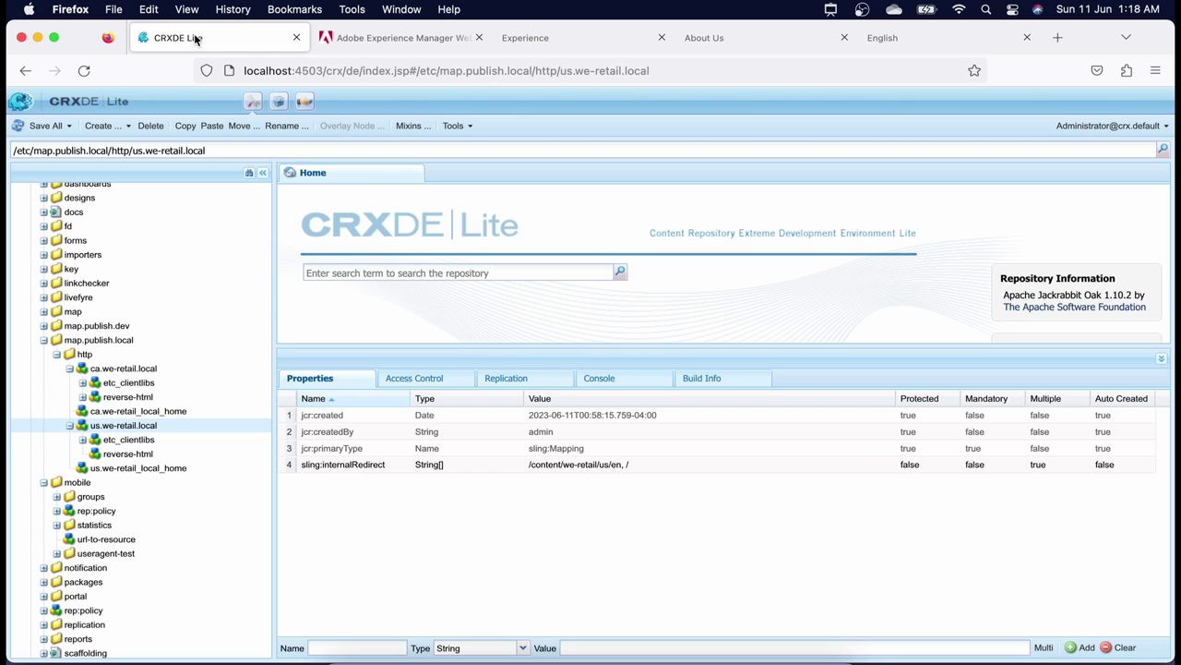
left_click(134, 470)
left_click(71, 427)
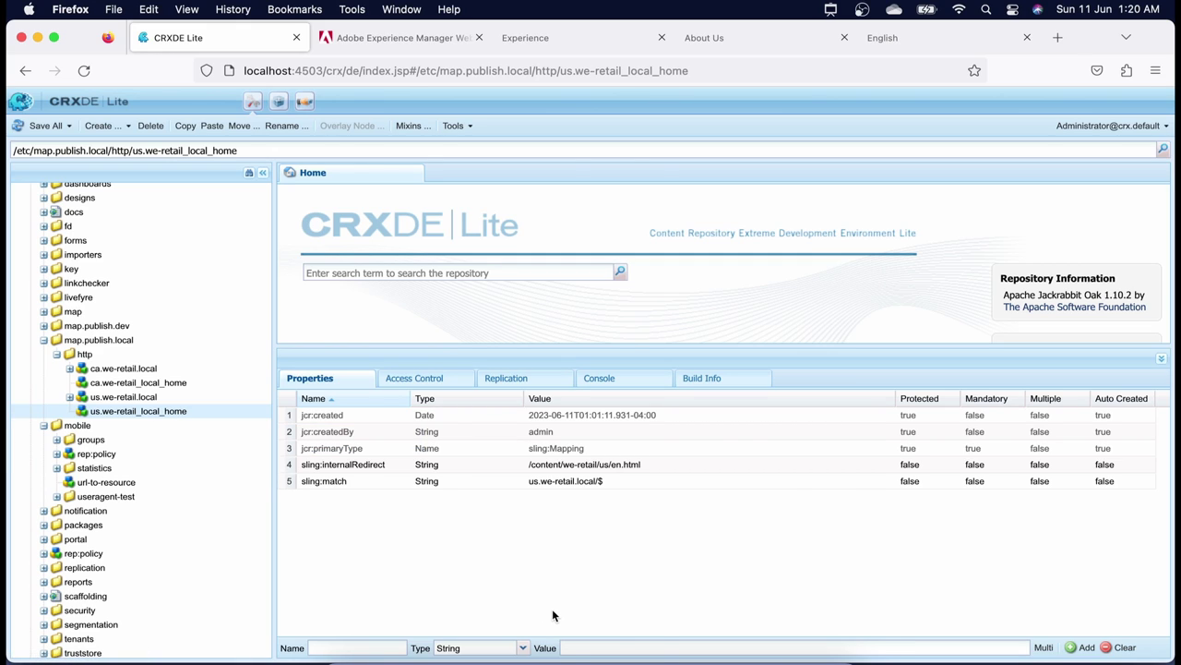
key("super+t")
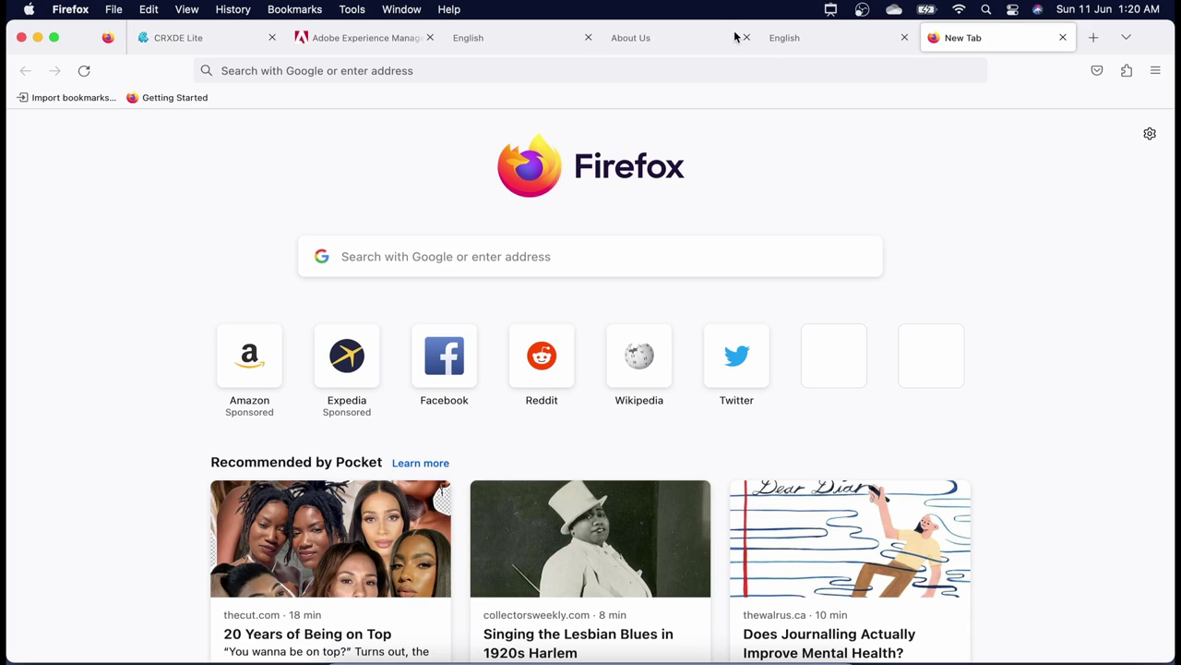
left_click(521, 72)
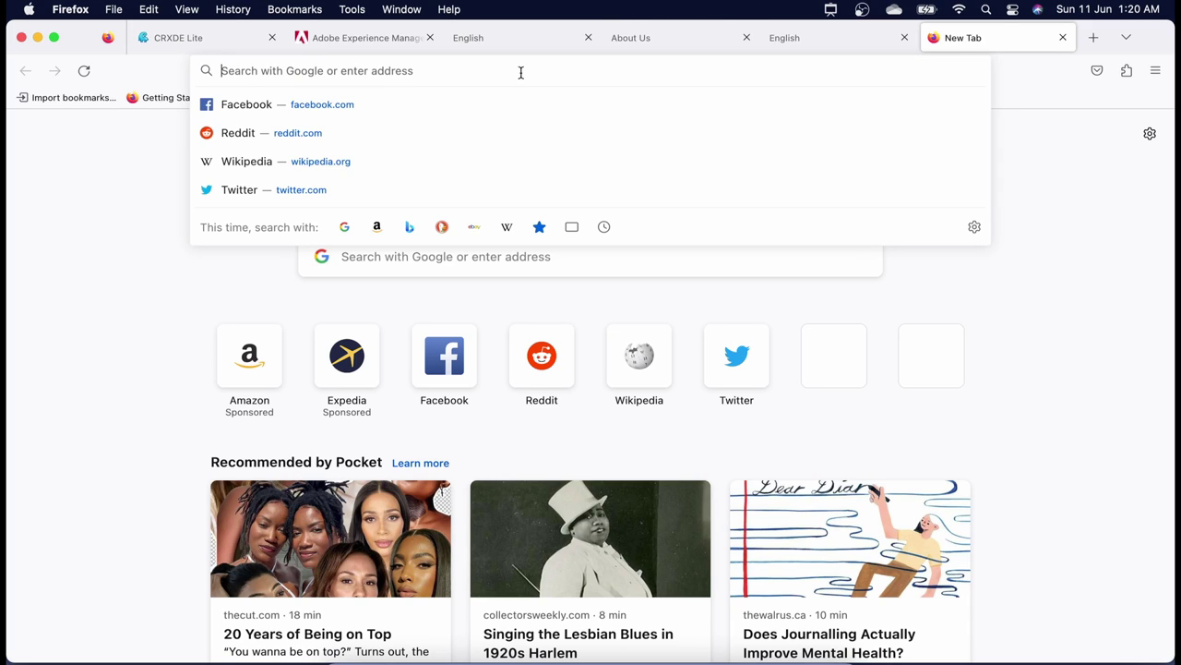
key("super+v")
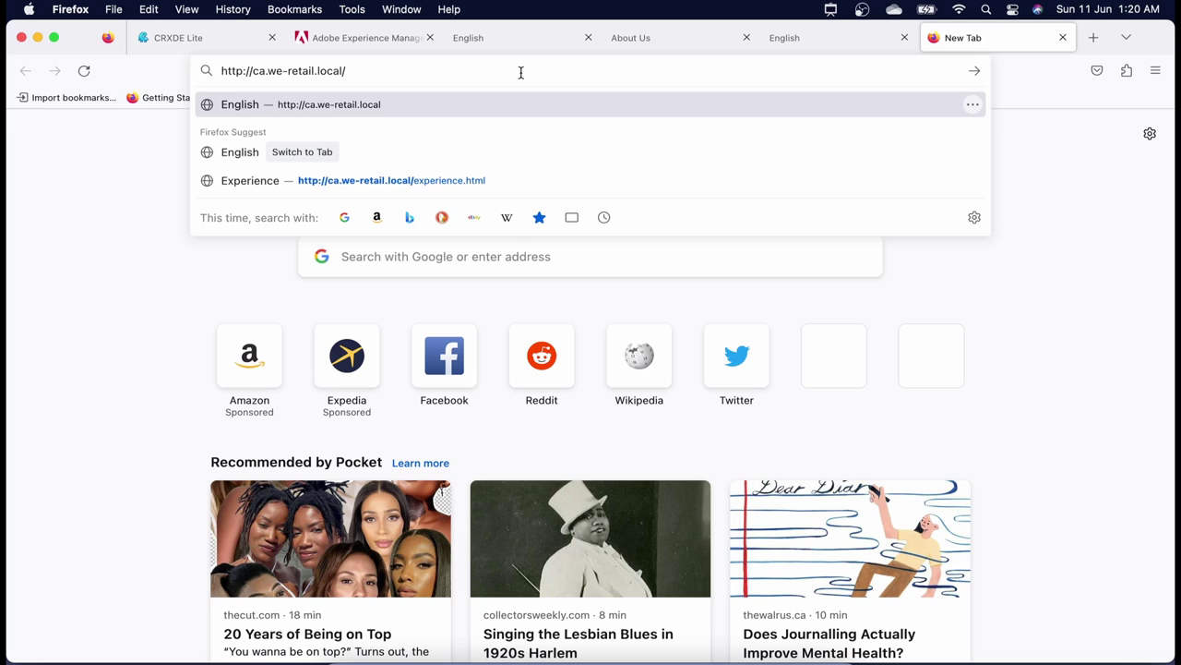
key("Return")
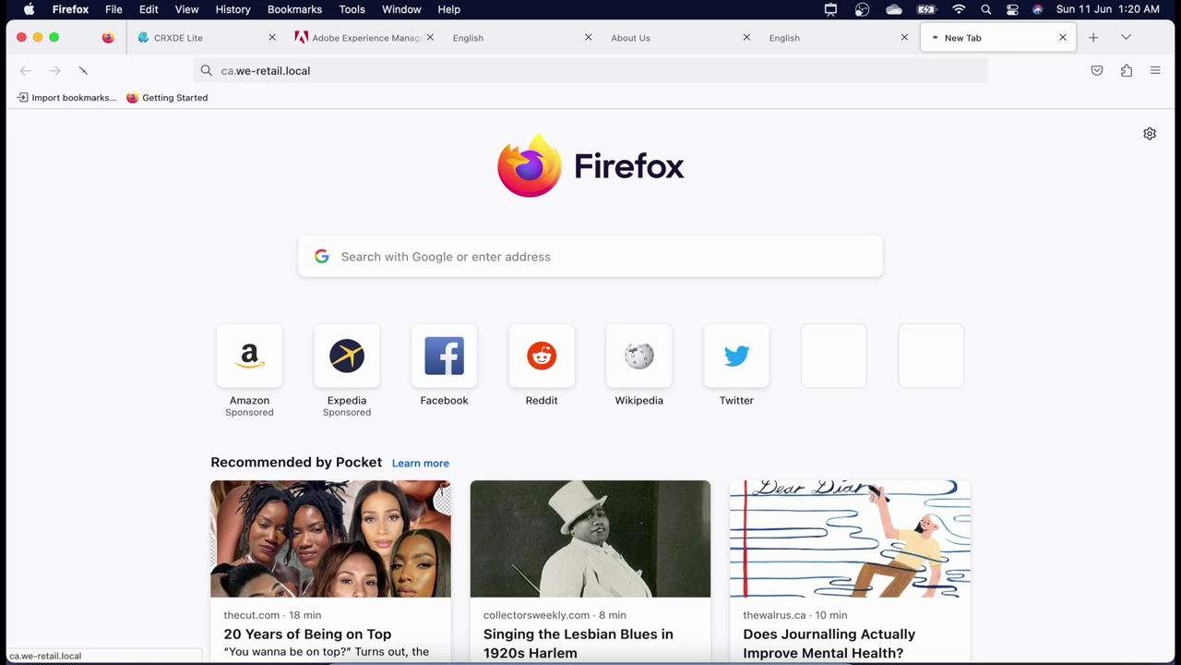
mouse_move(295, 200)
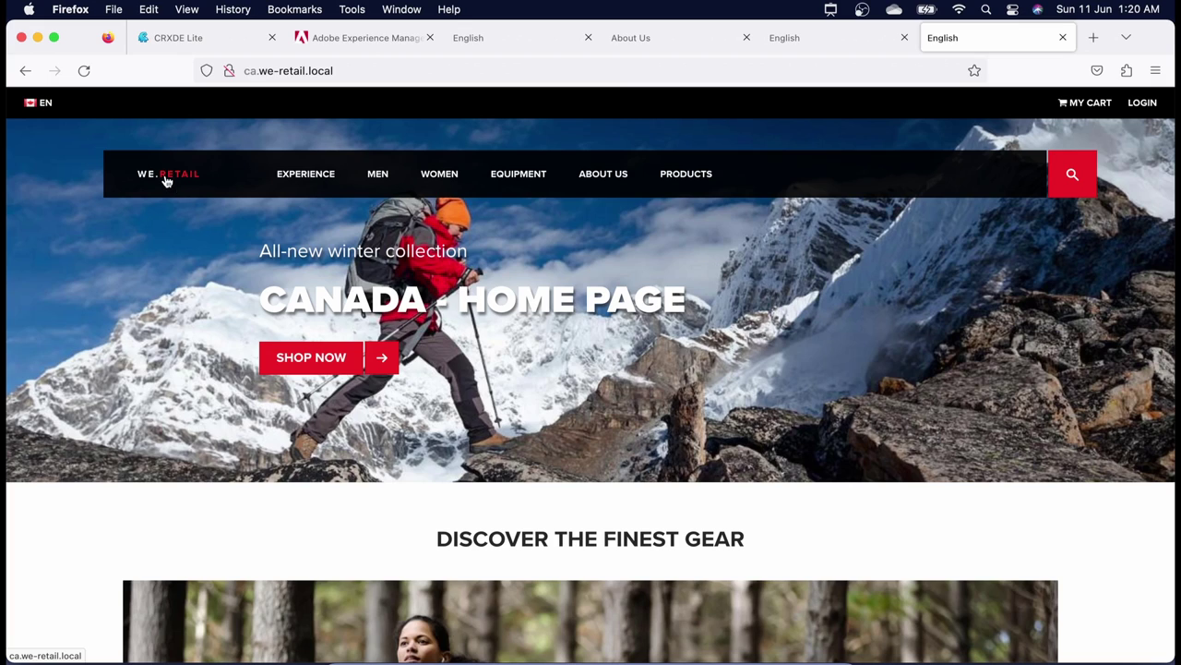
Step: Delete the ca.we-retail_local_home mapping under /etc/map.publish.local/http in CRXDE Lite and save the change
left_click(214, 42)
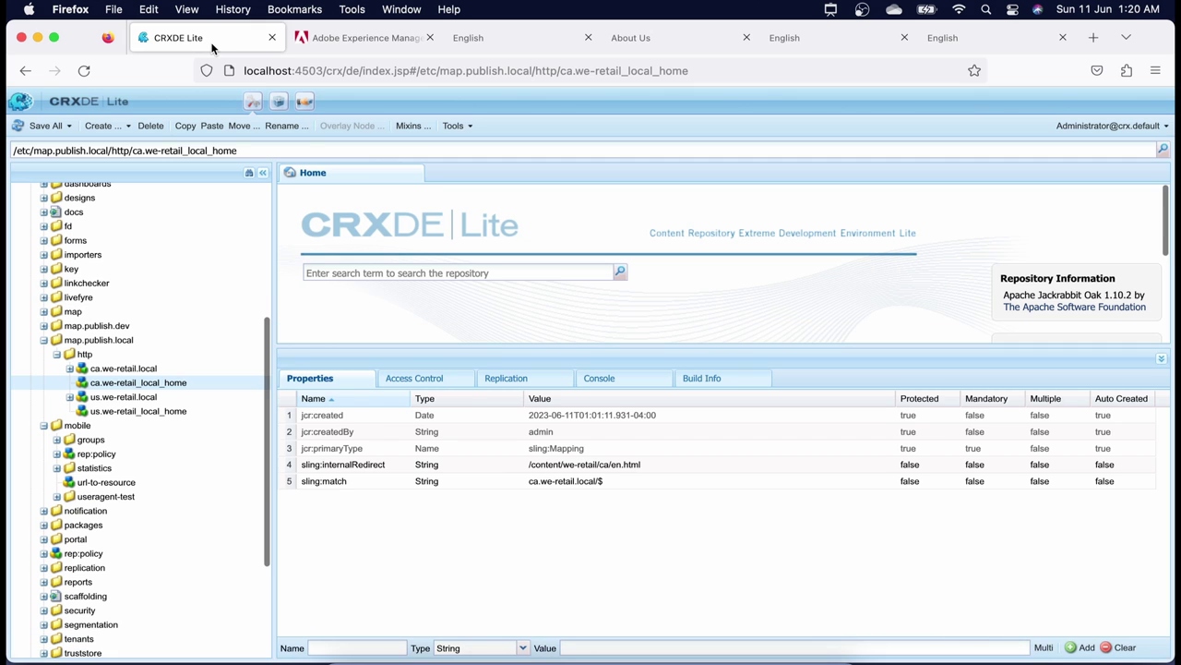
right_click(135, 384)
left_click(129, 467)
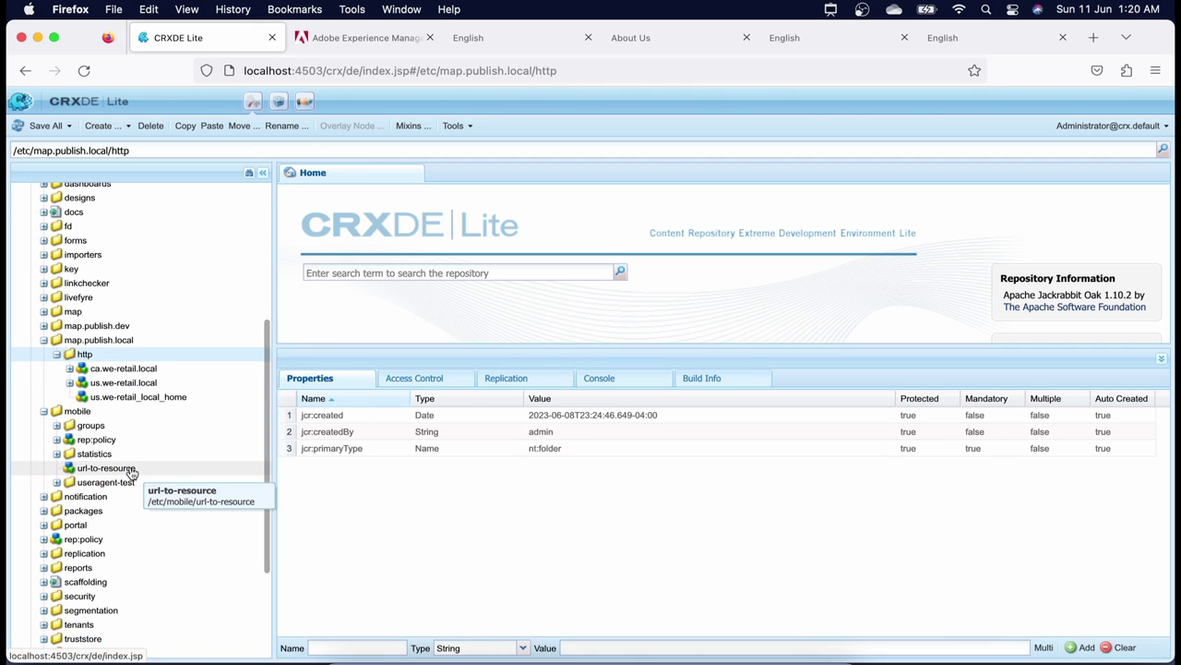
left_click(41, 127)
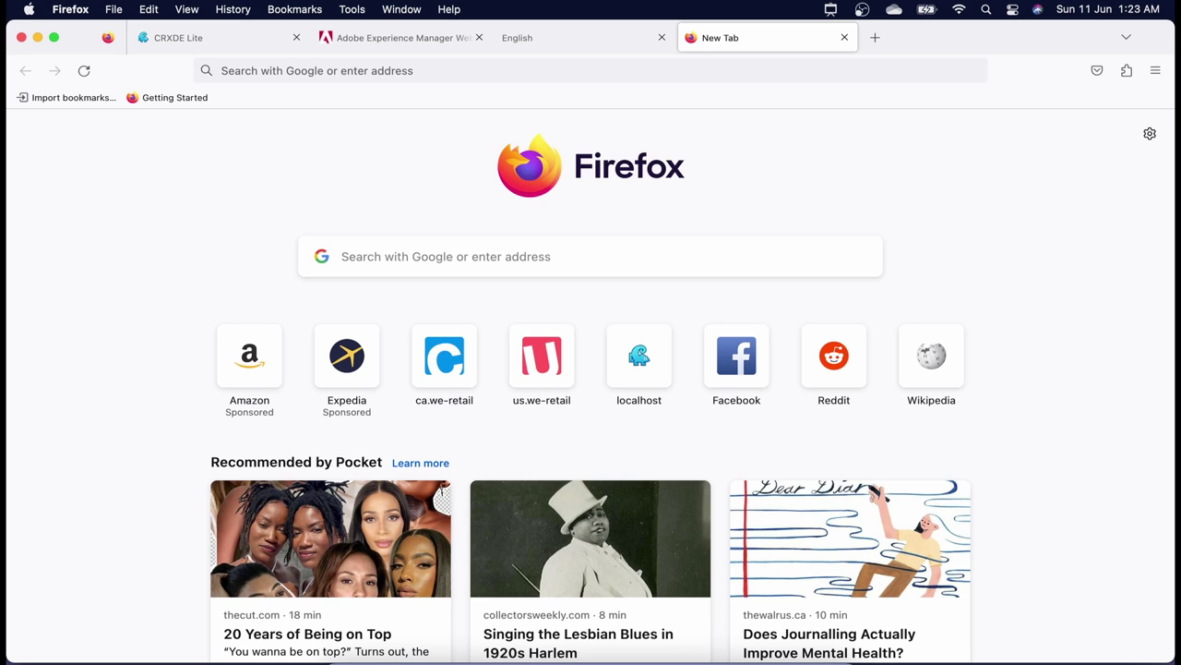
left_click(316, 71)
type("http://ca.we-retail.local/")
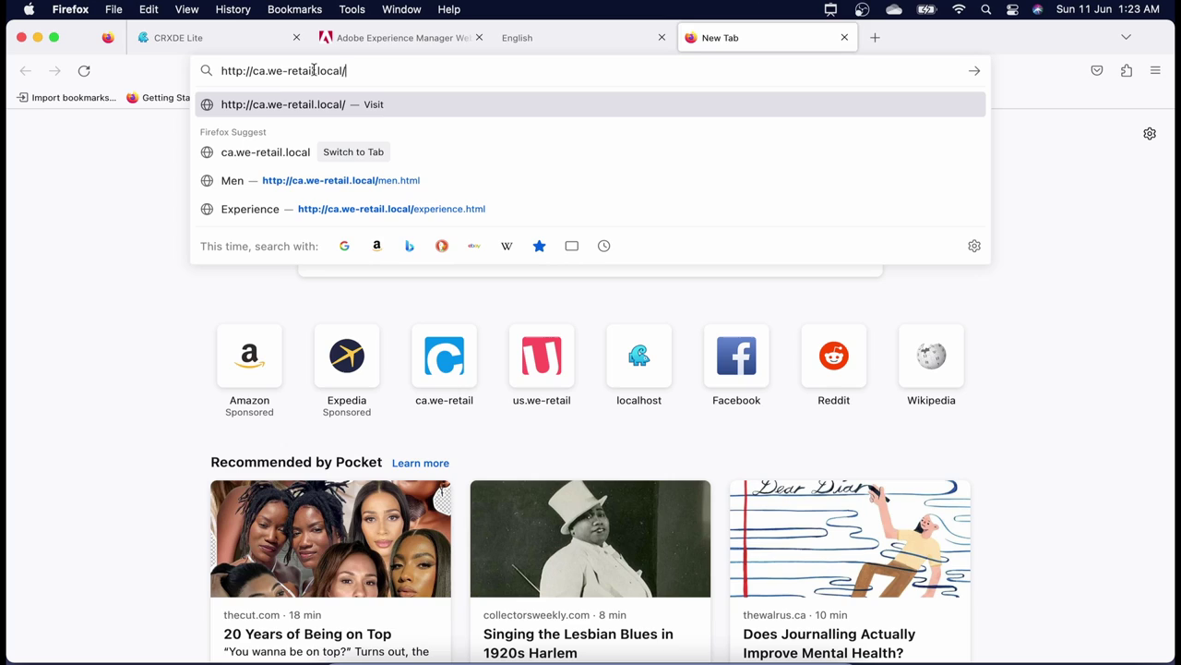
key("Return")
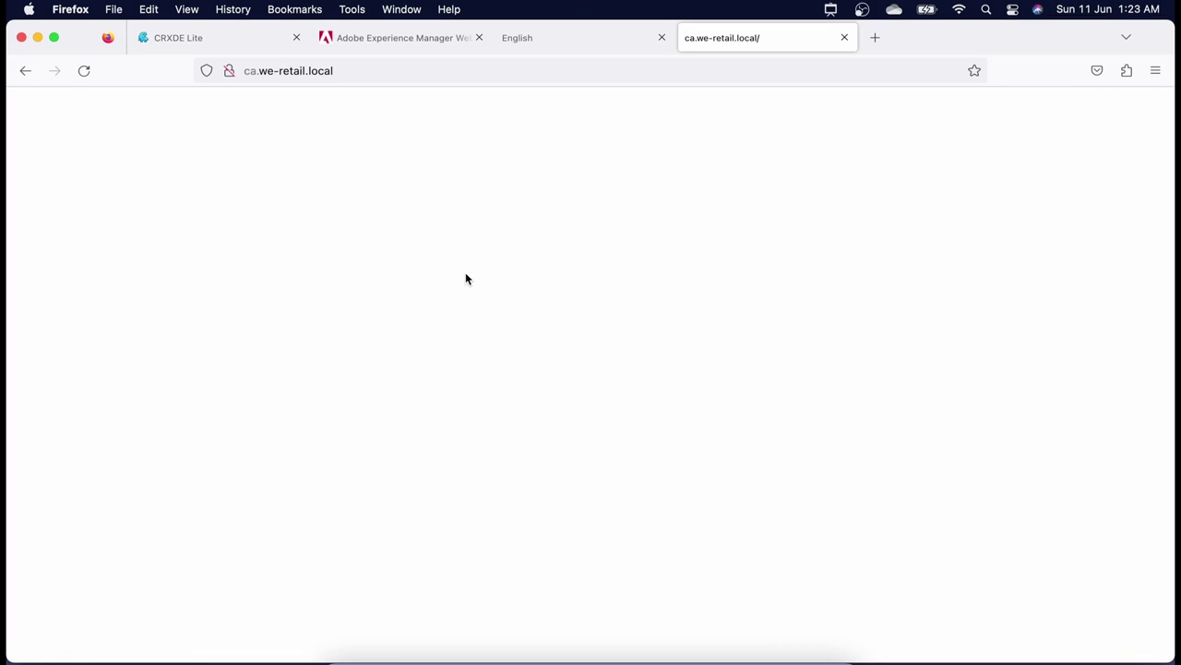
left_click(165, 37)
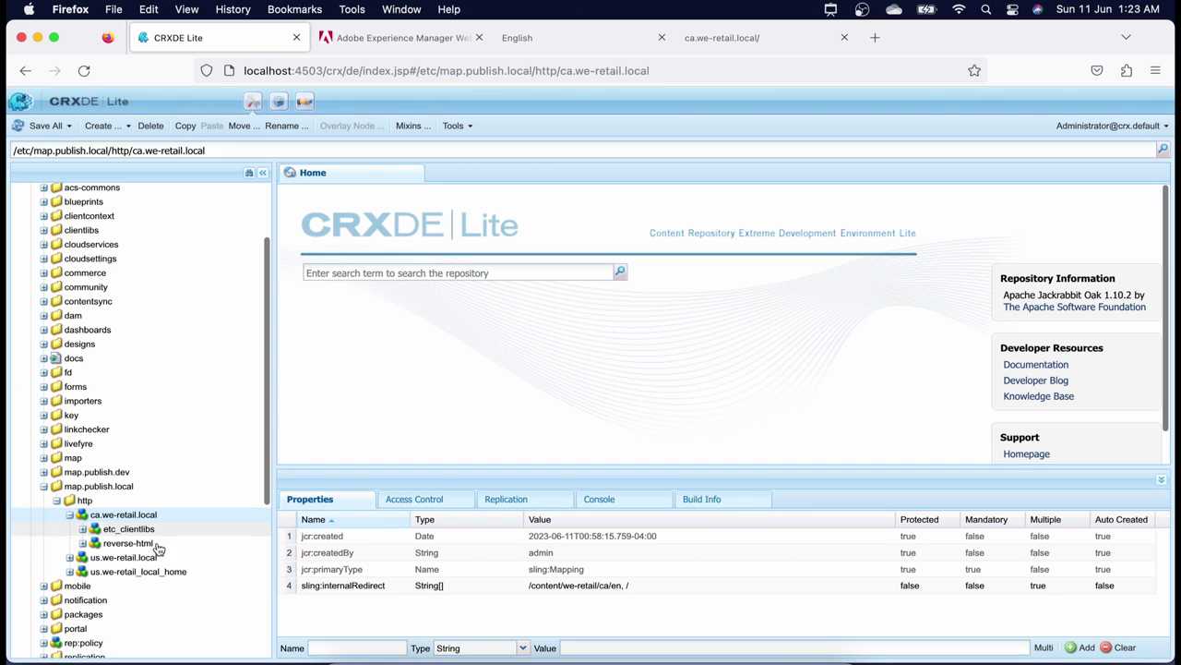
Step: Open ca.we-retail.local/men.html, check the address behind its WE.RETAIL logo link, and return to CRXDE Lite
left_click(721, 45)
left_click(406, 66)
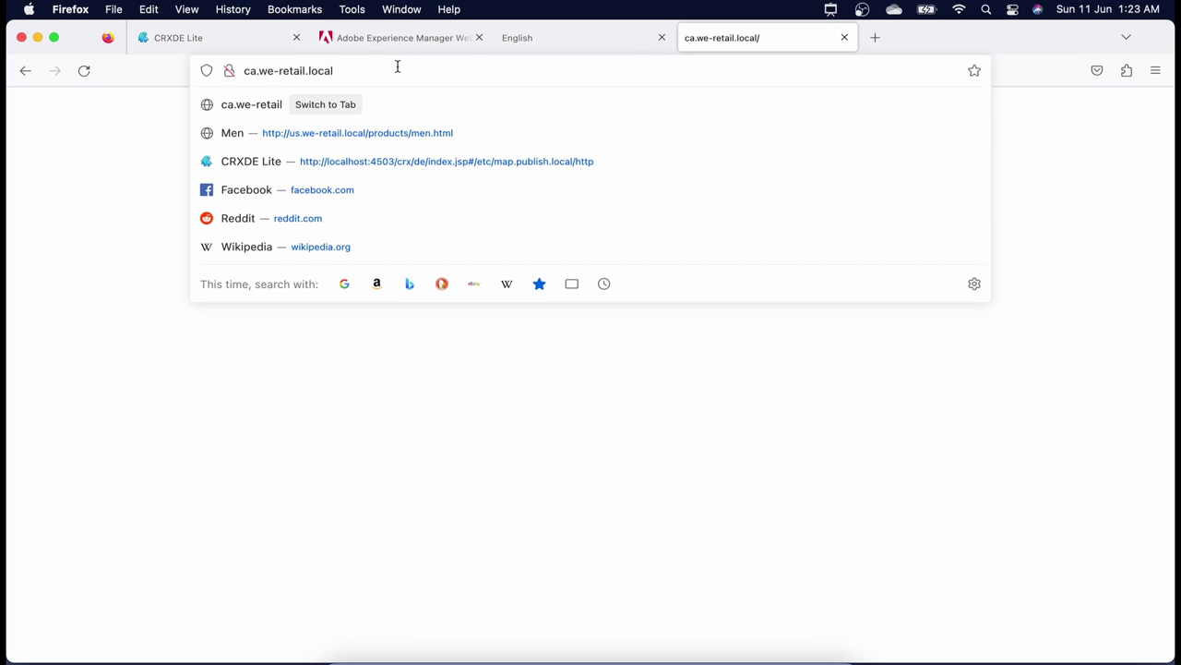
type("/men.html")
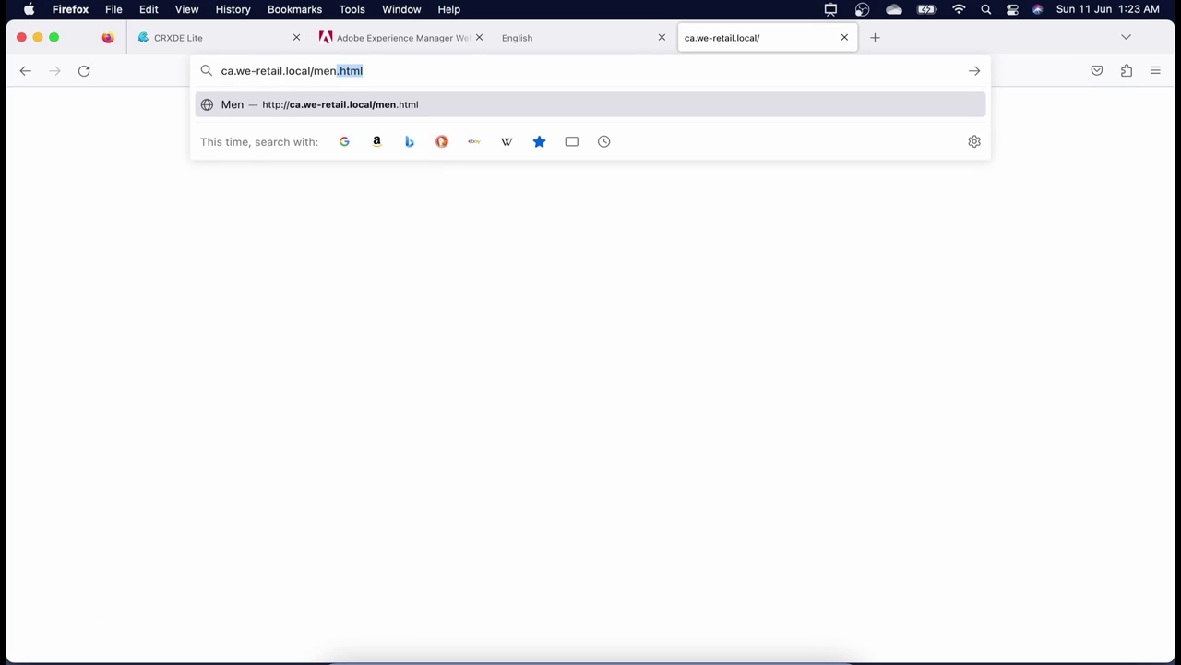
key("Return")
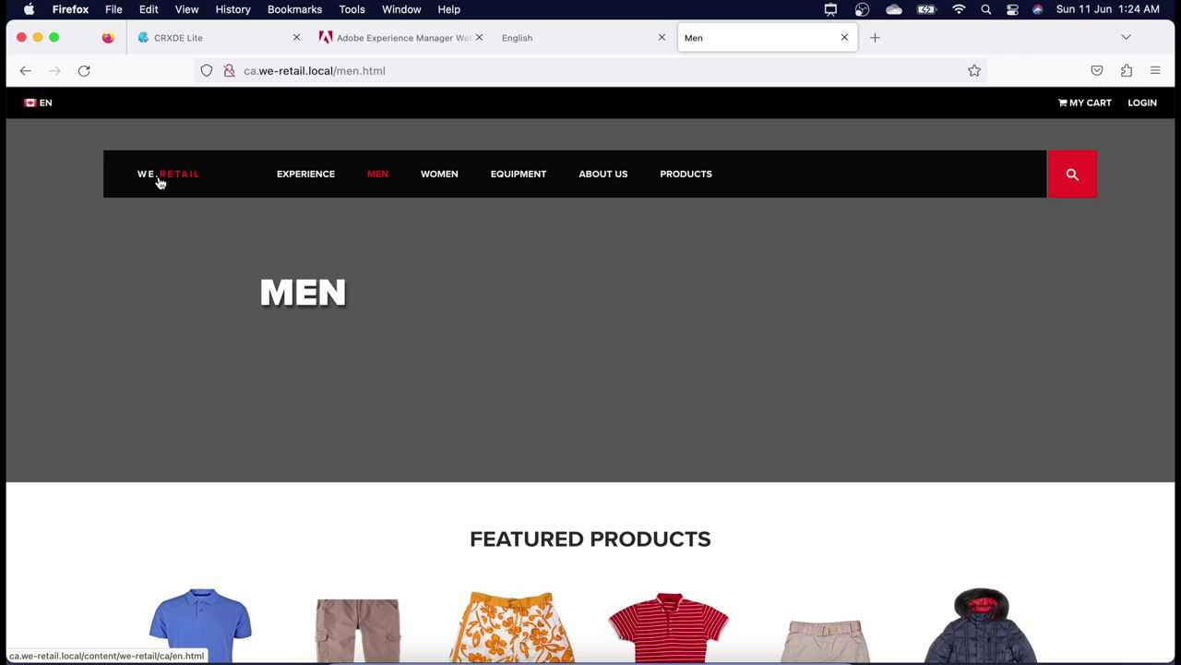
key("super+2")
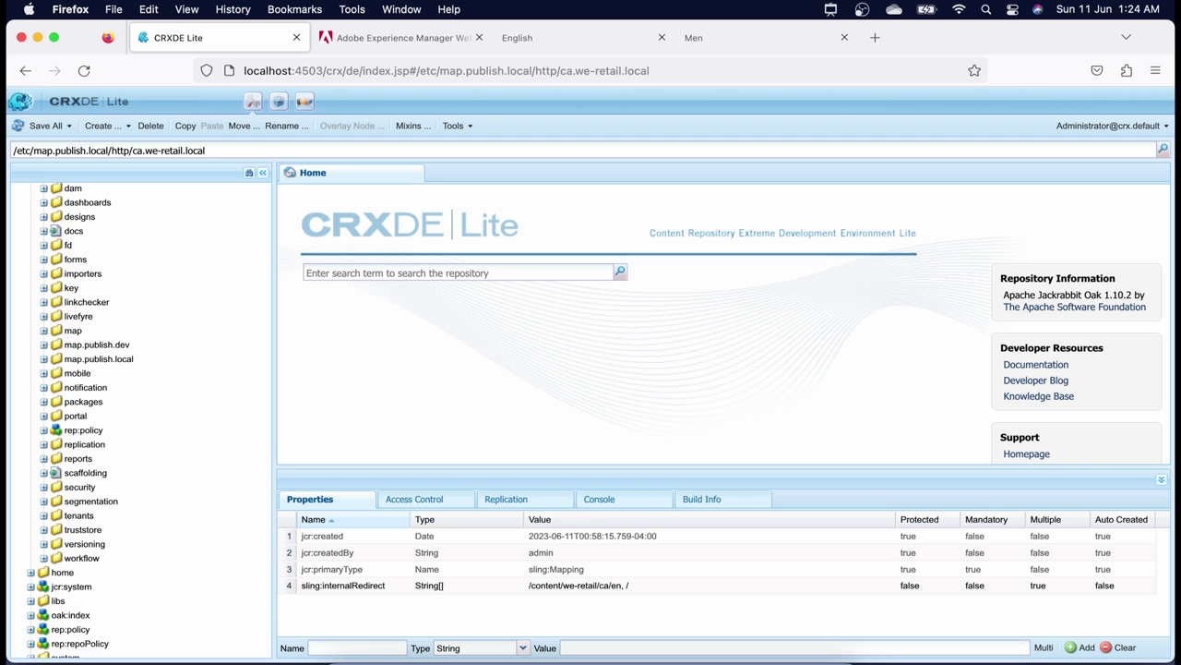